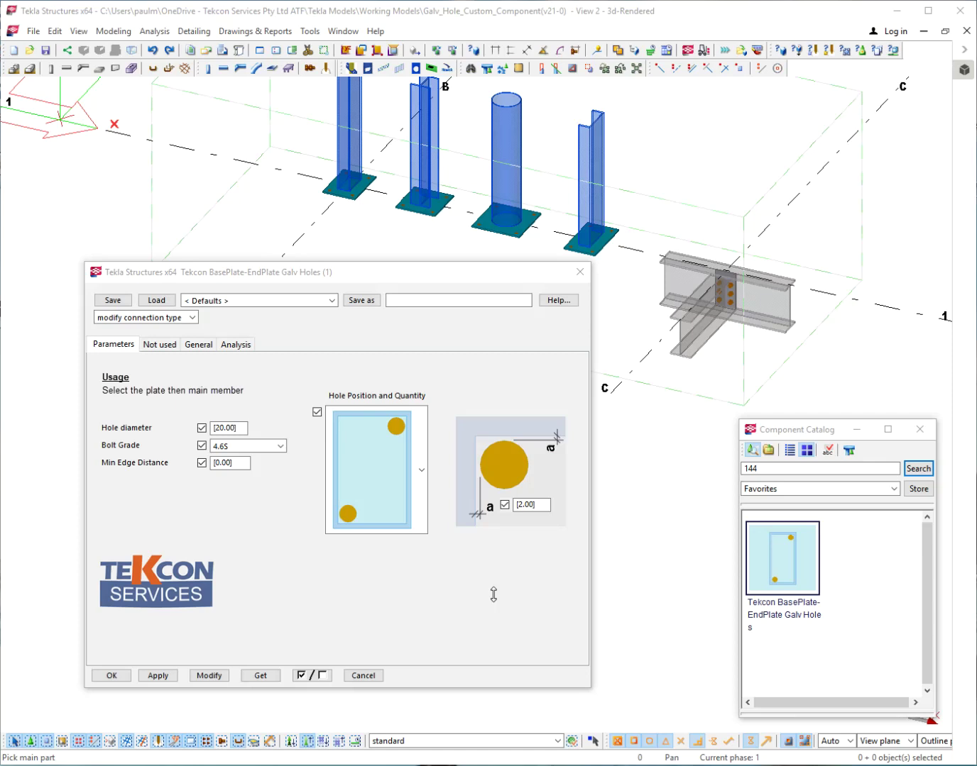
- Bring up the plan view of the rectangular column's base plate and look through the available hole position layouts
click(922, 31)
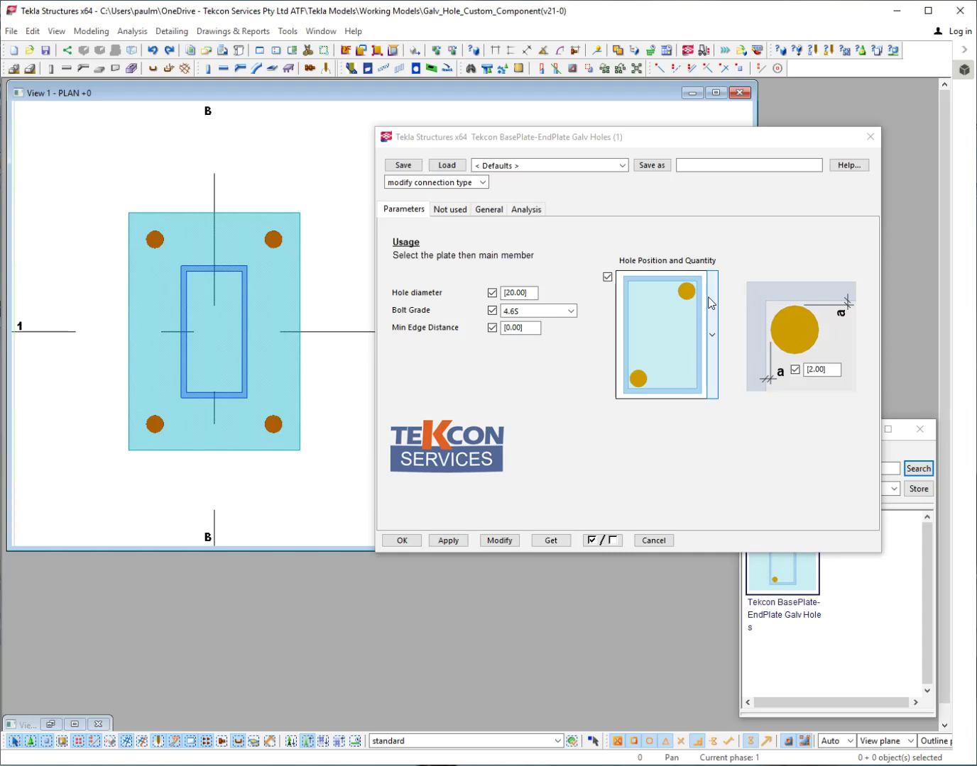
click(712, 311)
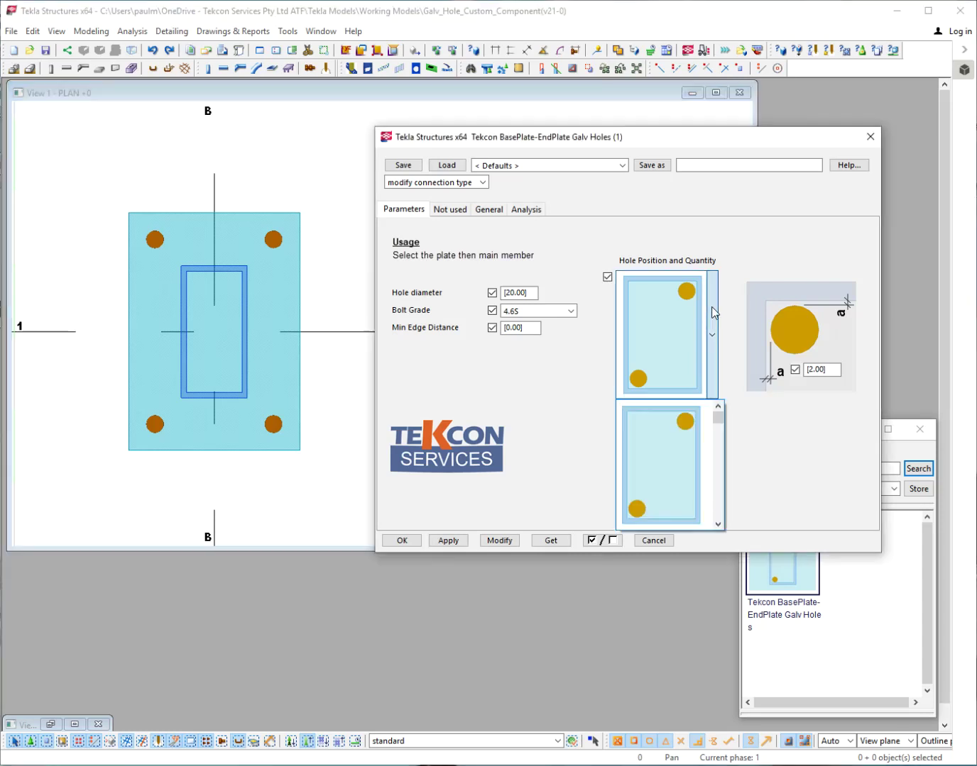
click(718, 525)
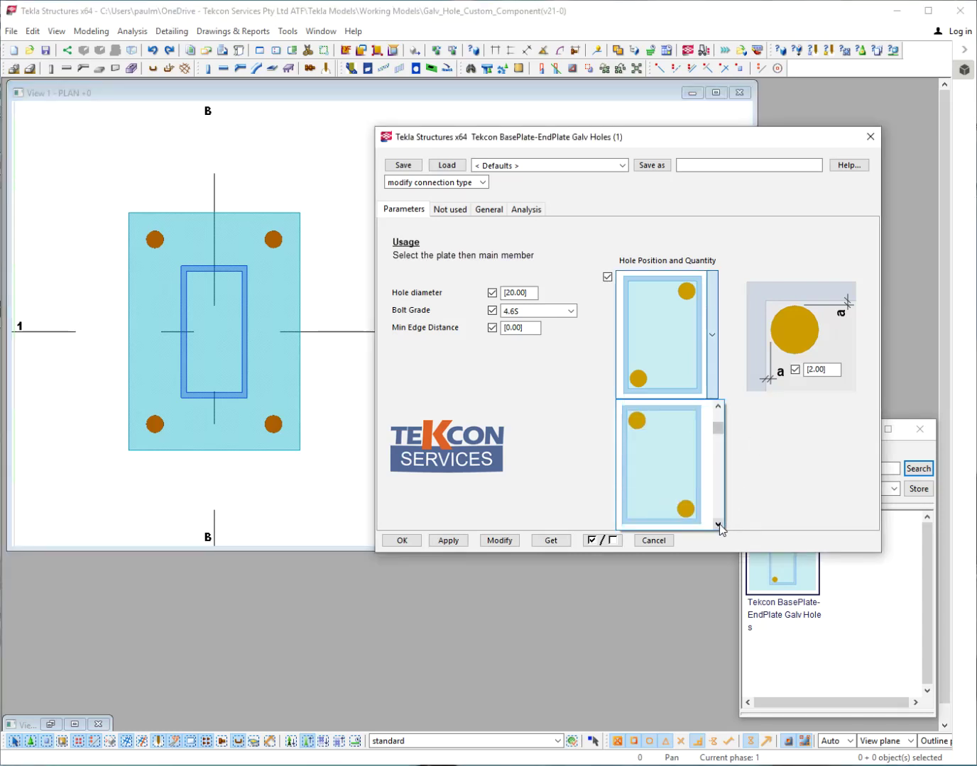
click(718, 526)
click(717, 526)
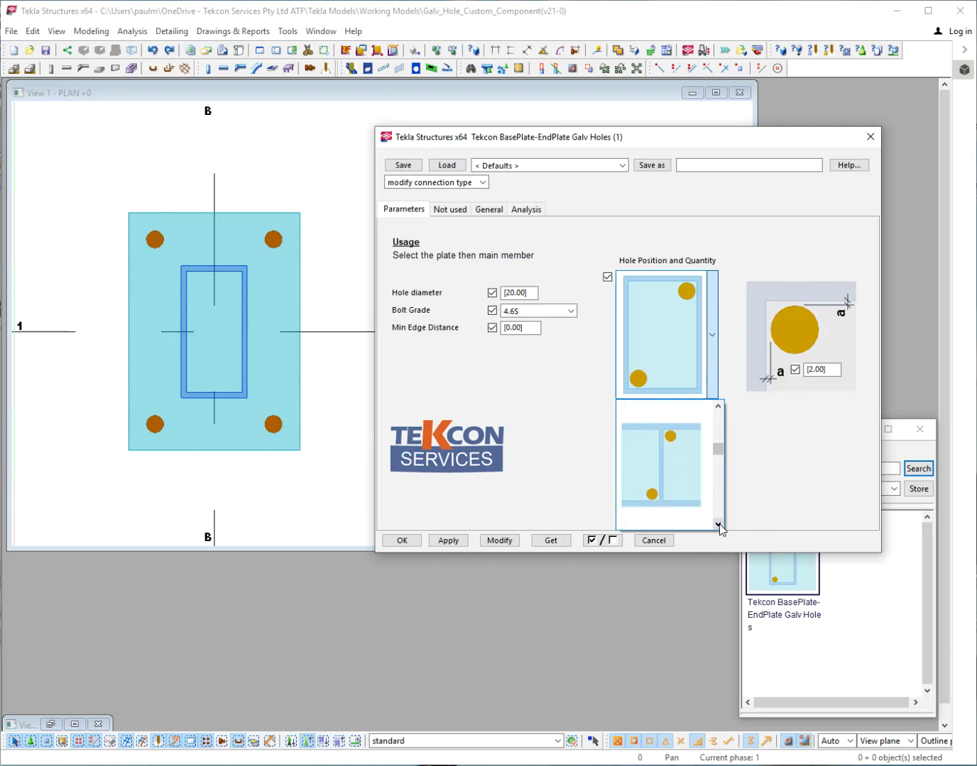
click(718, 525)
click(718, 526)
click(718, 526)
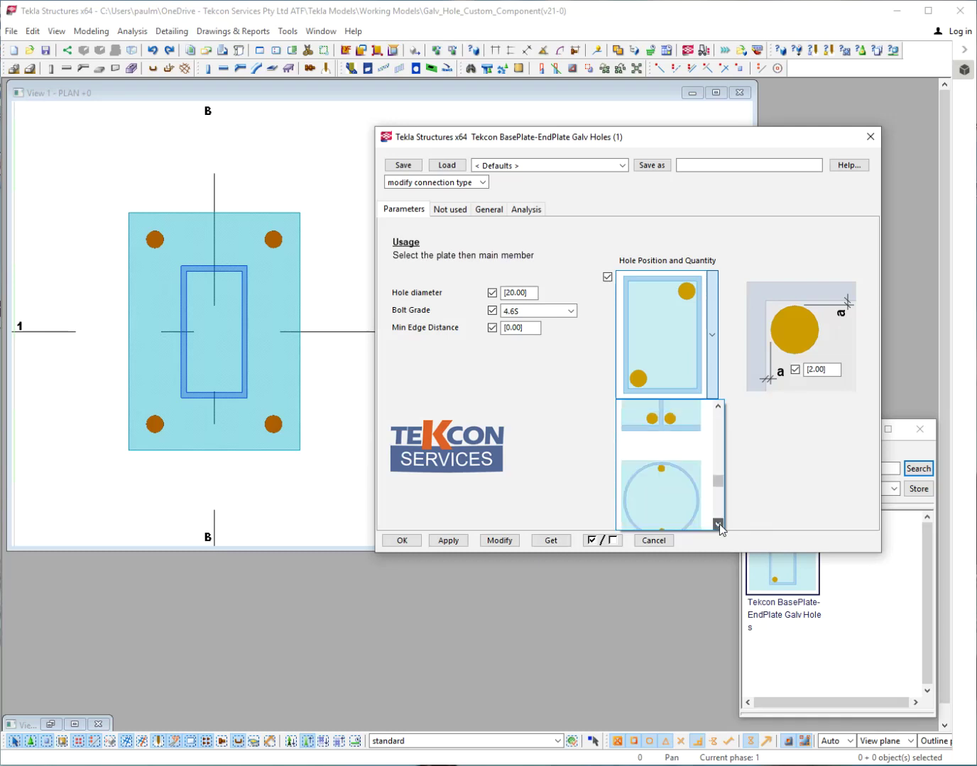
click(717, 526)
click(718, 526)
click(718, 525)
click(718, 526)
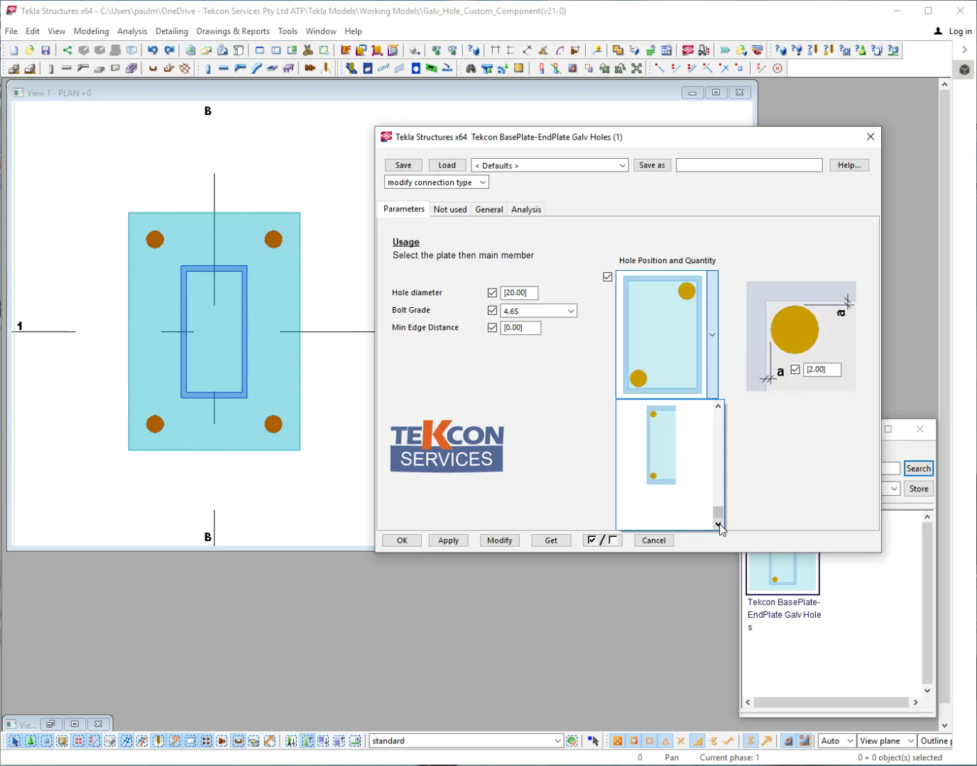
drag(718, 514, 718, 416)
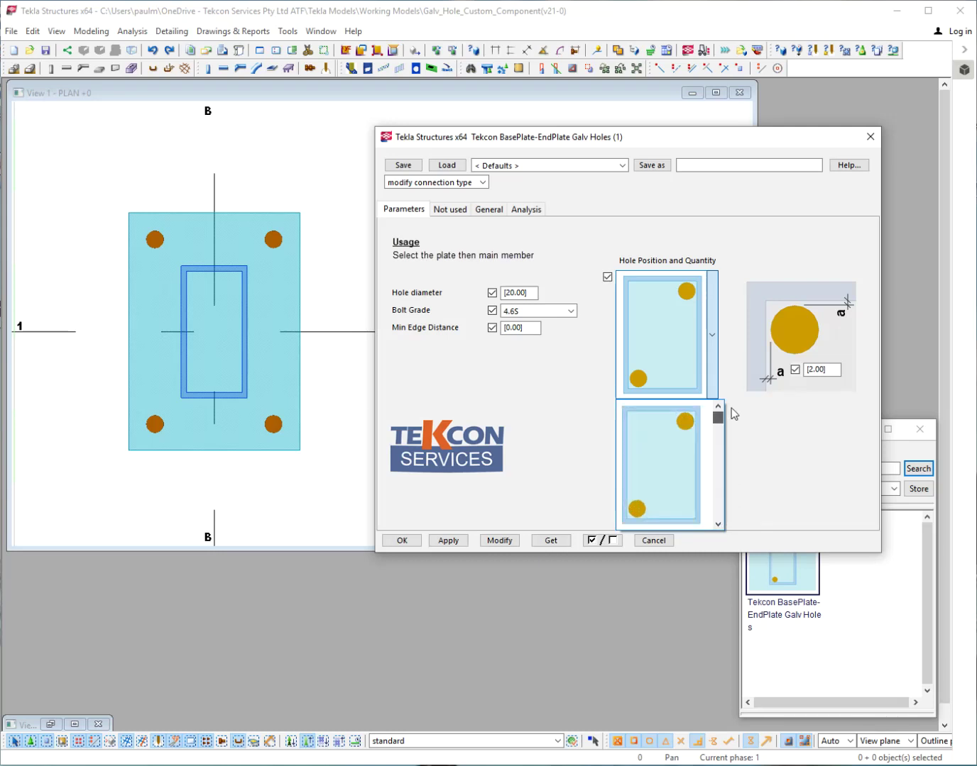
- Choose the rectangular hollow section layout with four corner holes and apply it to the component settings
click(718, 524)
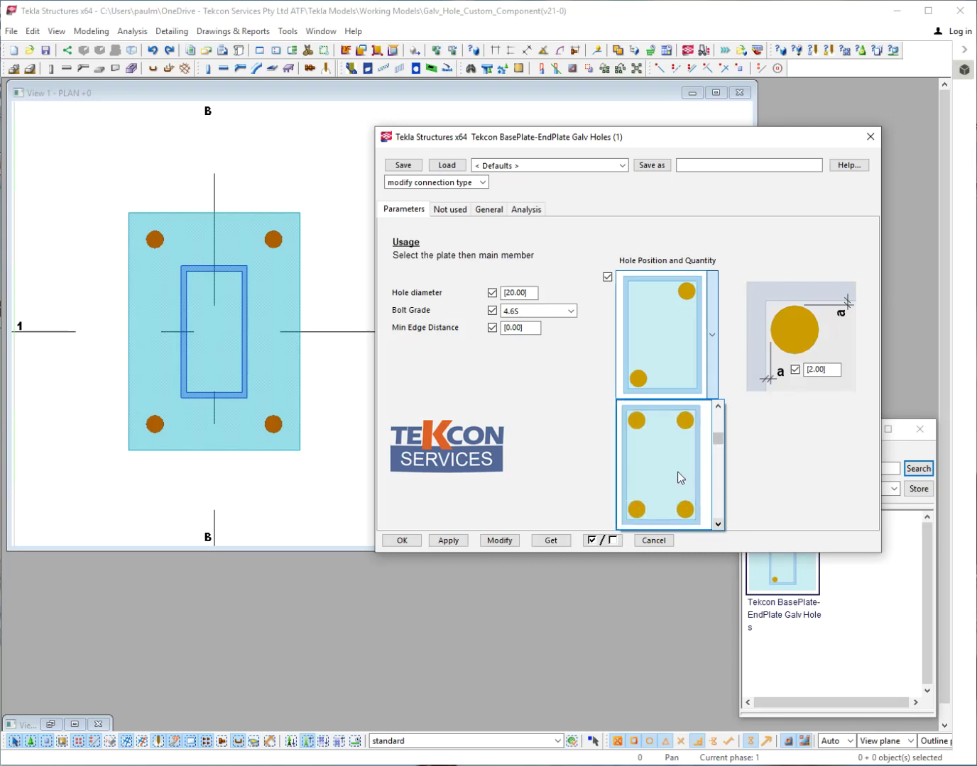
click(678, 477)
click(457, 541)
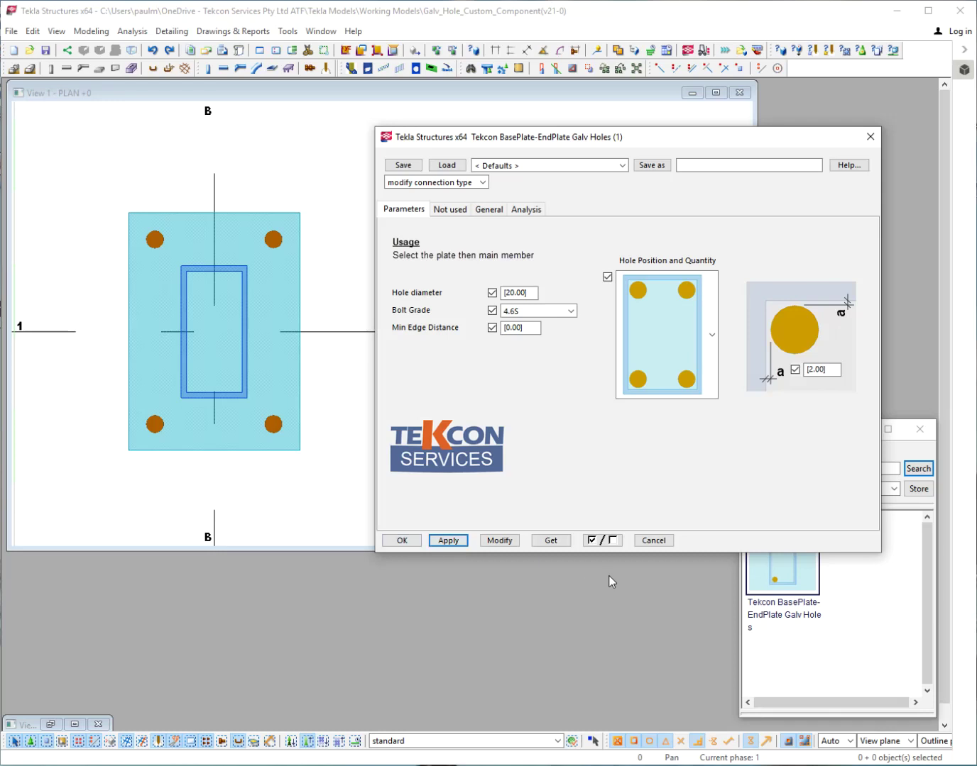
- Add the Tekcon BasePlate-EndPlate Galv Holes component to the base plate and its rectangular hollow column, and end the command
double_click(785, 583)
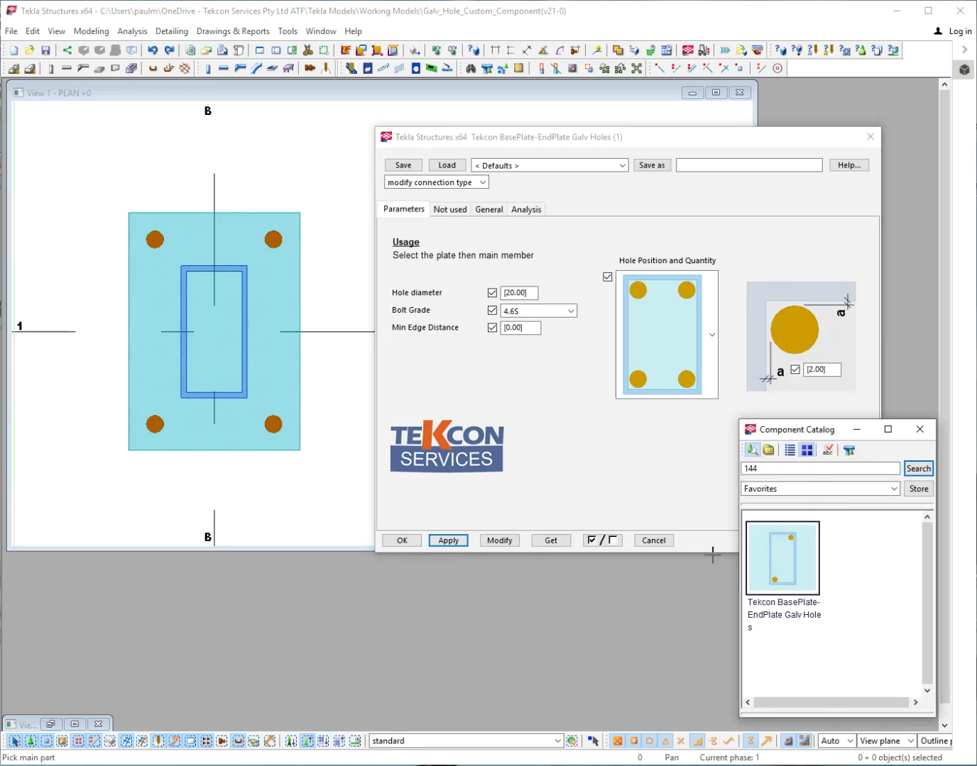
click(224, 455)
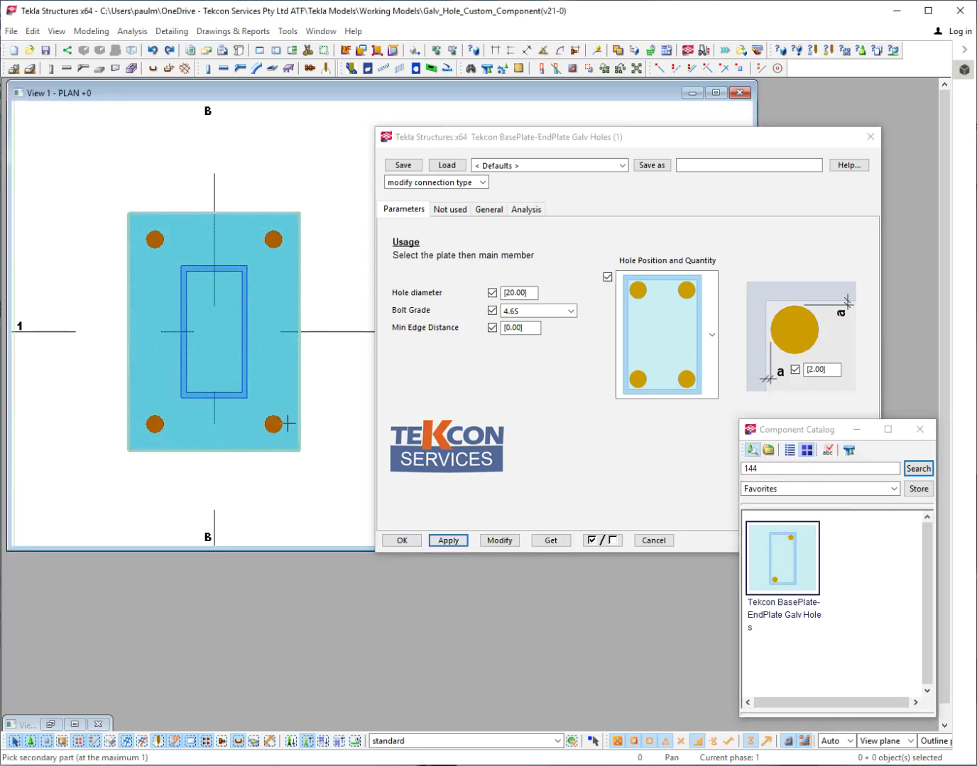
click(235, 398)
right_click(279, 354)
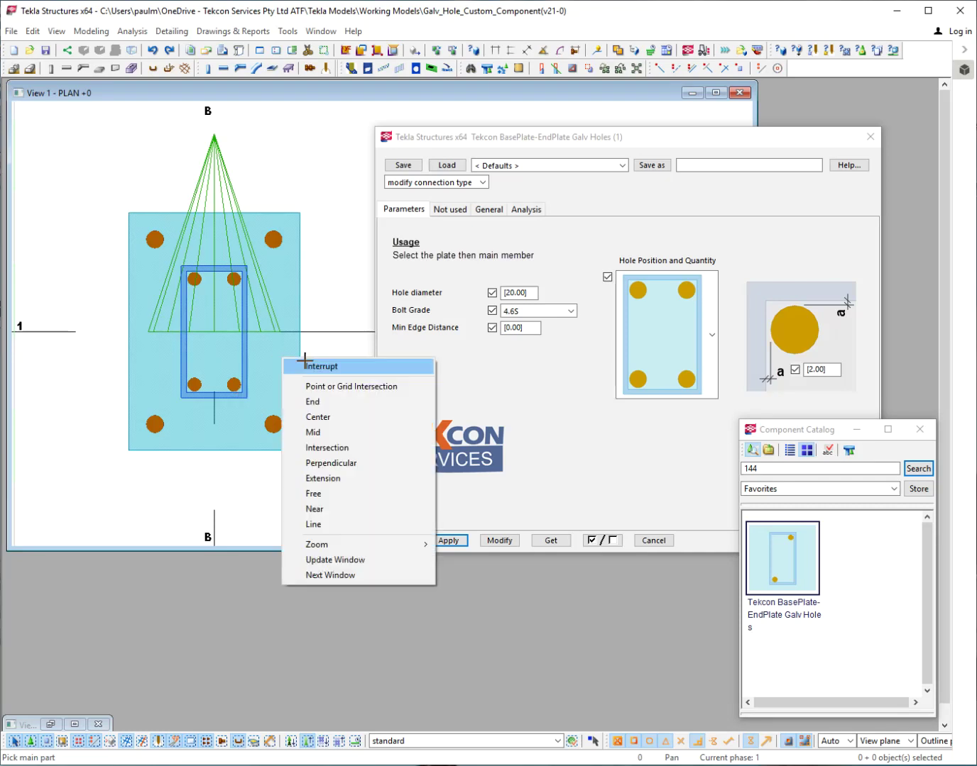
click(306, 367)
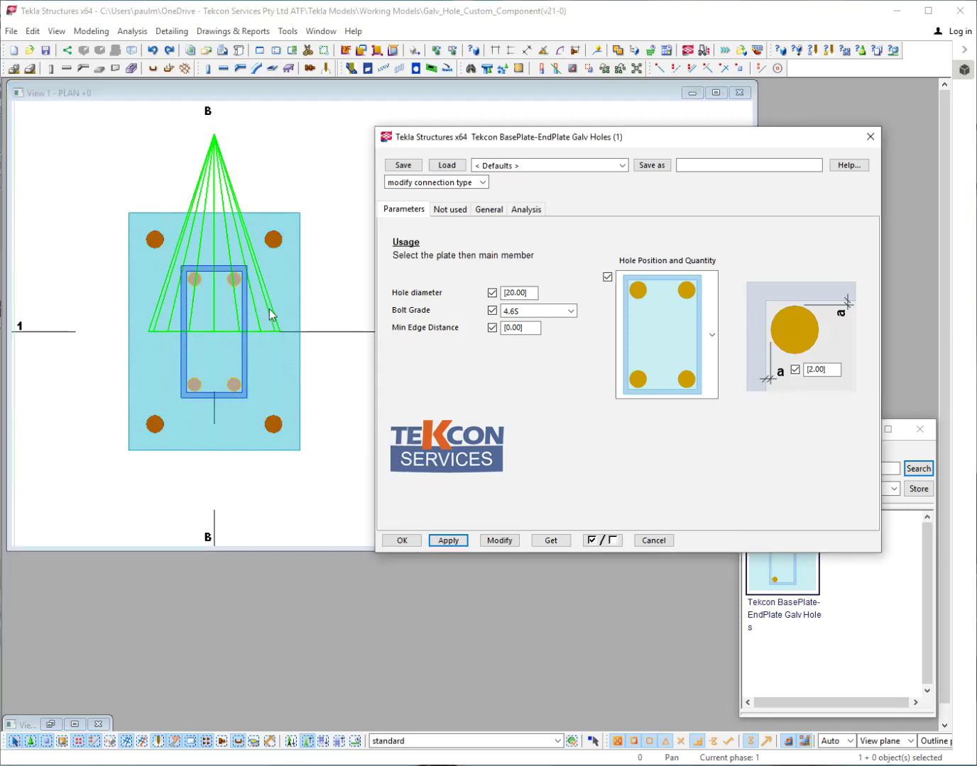
- Set the galv hole diameter to 26 and update the component on the rectangular column's base plate
click(511, 292)
double_click(524, 293)
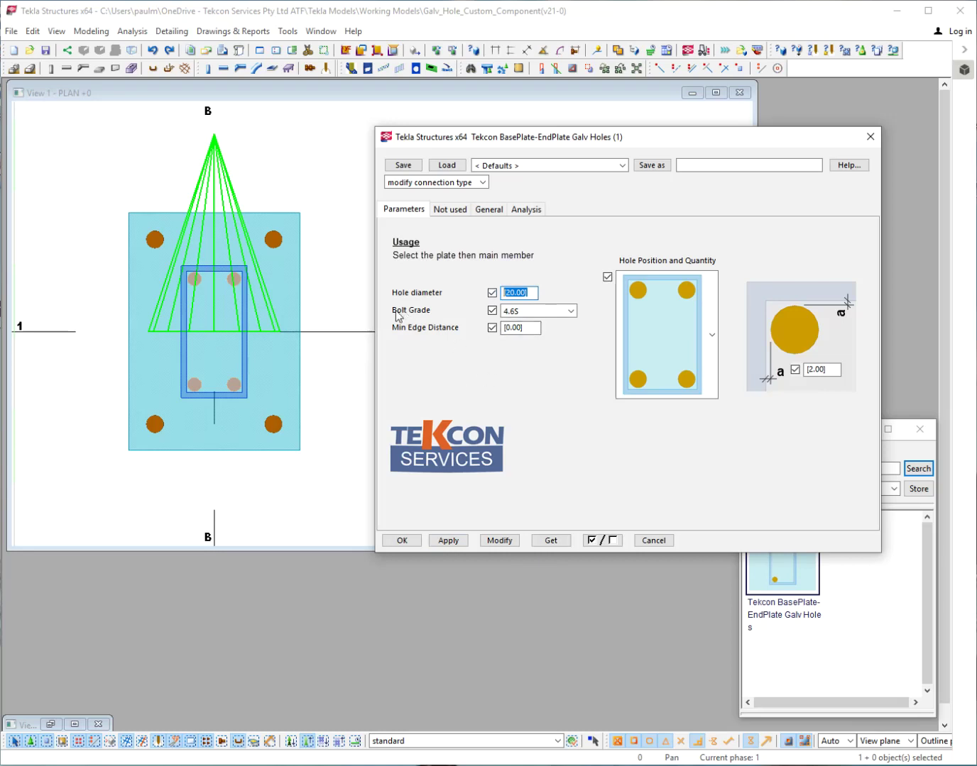
scroll(218, 291, up, 3)
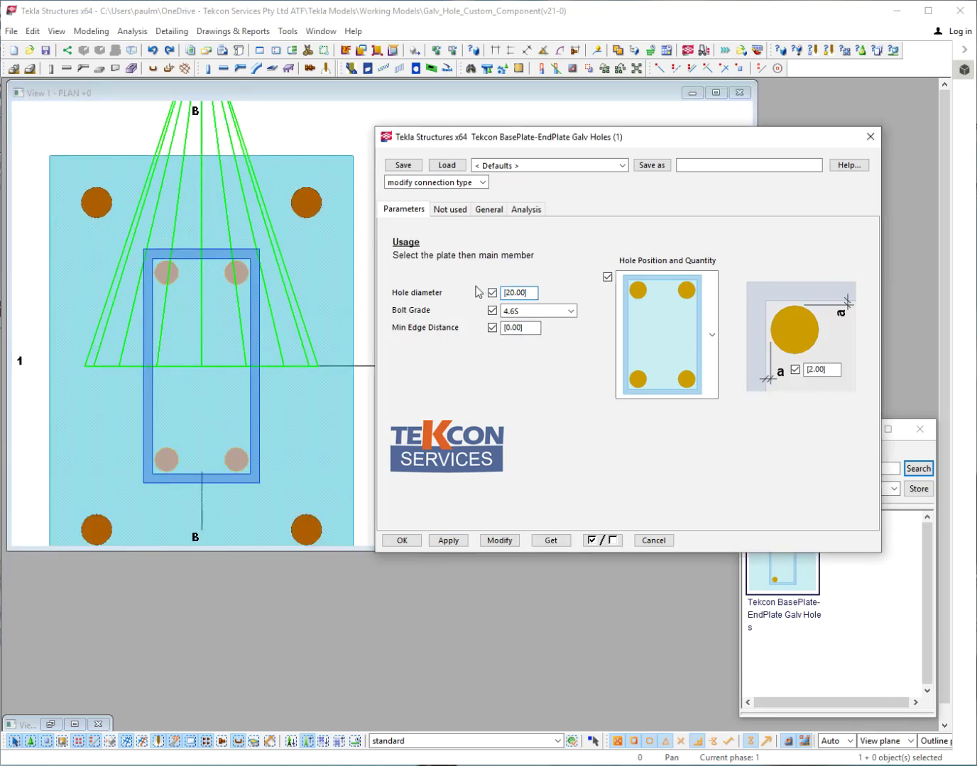
drag(524, 291, 490, 298)
text(26)
click(499, 541)
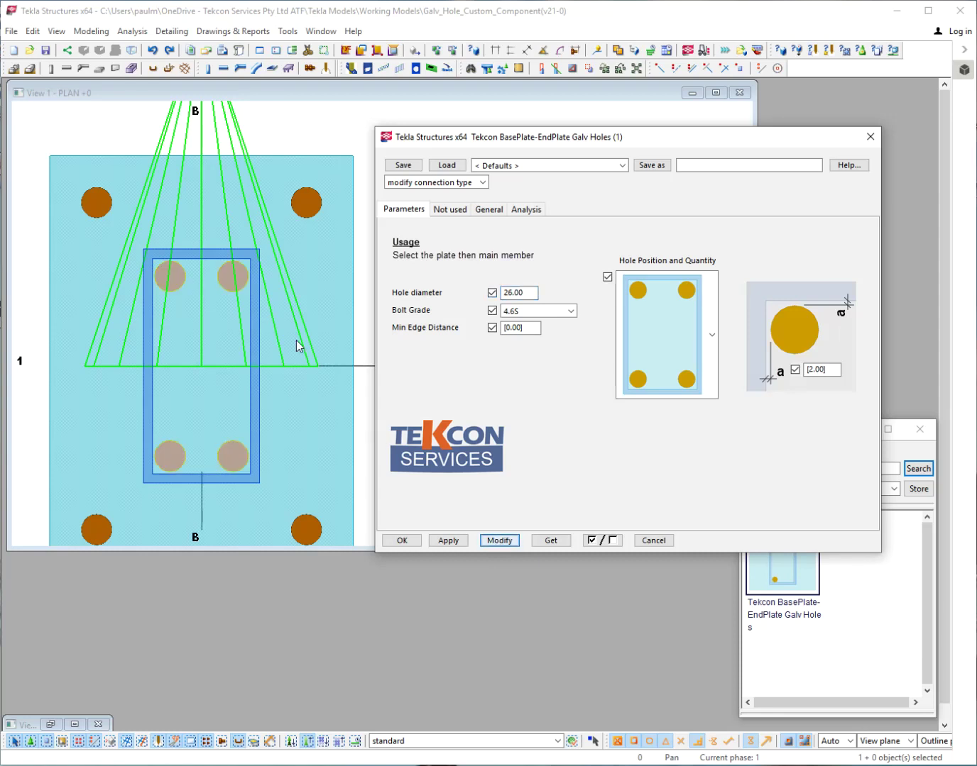
- Set the component's bolt grade to GALV_HOLE and update the placed holes
click(536, 310)
drag(584, 380, 583, 393)
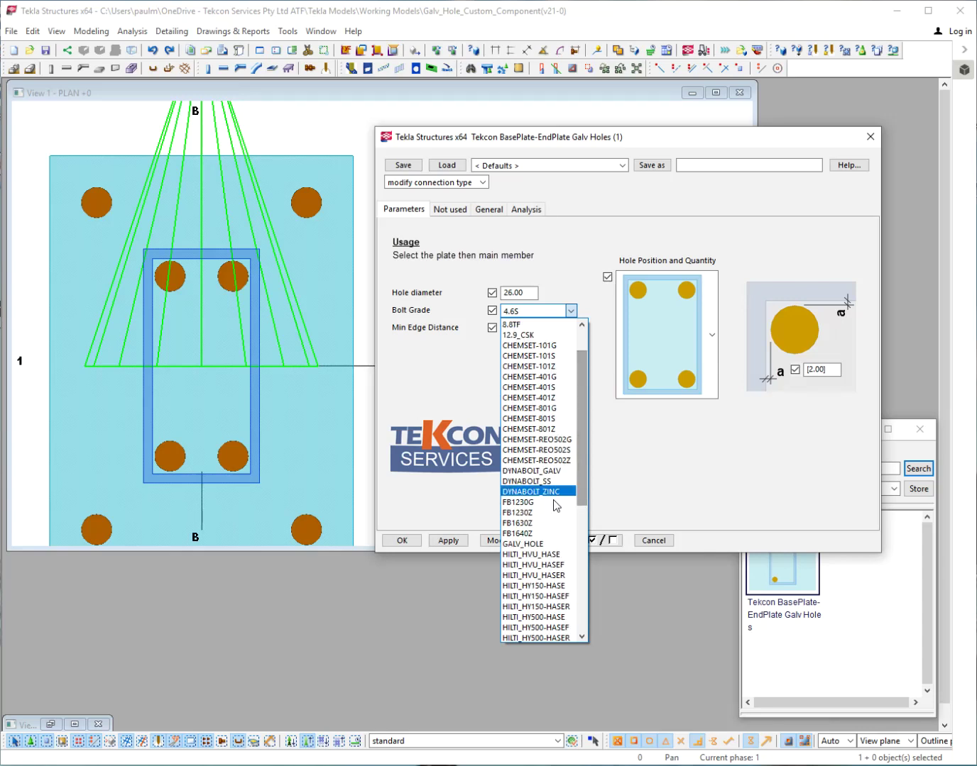
click(535, 543)
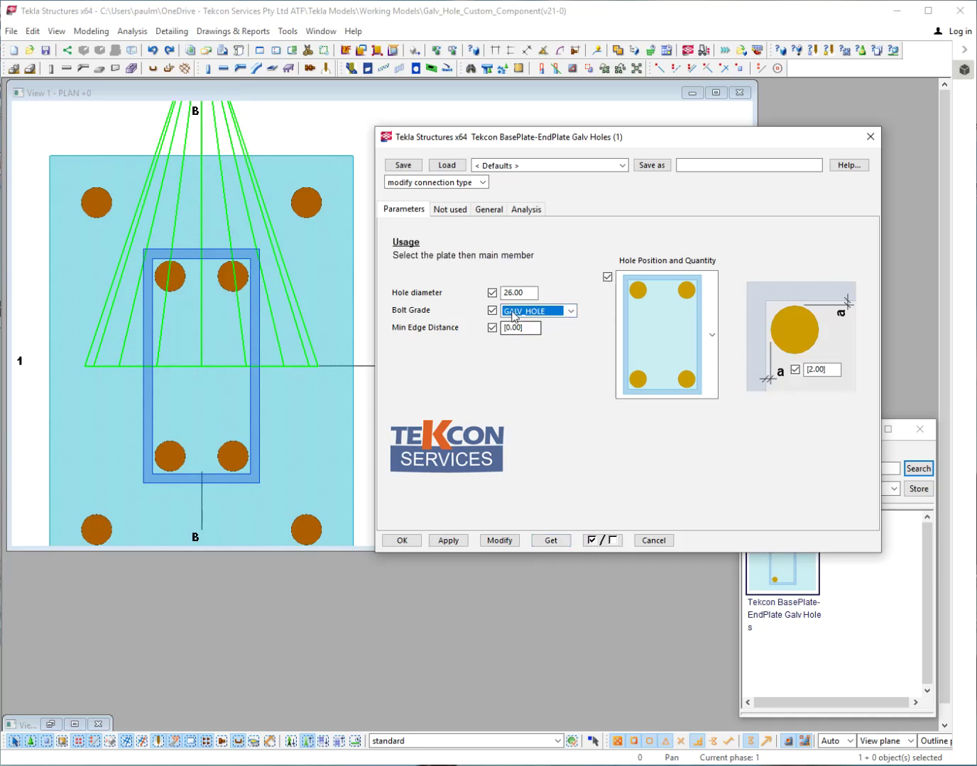
click(499, 542)
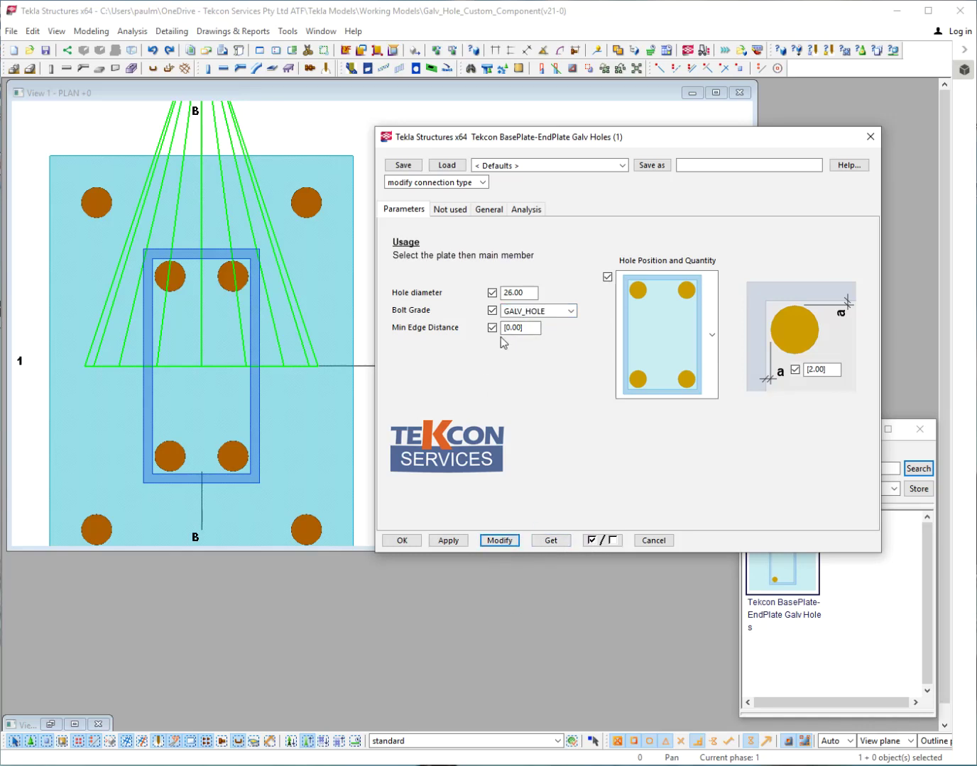
click(525, 330)
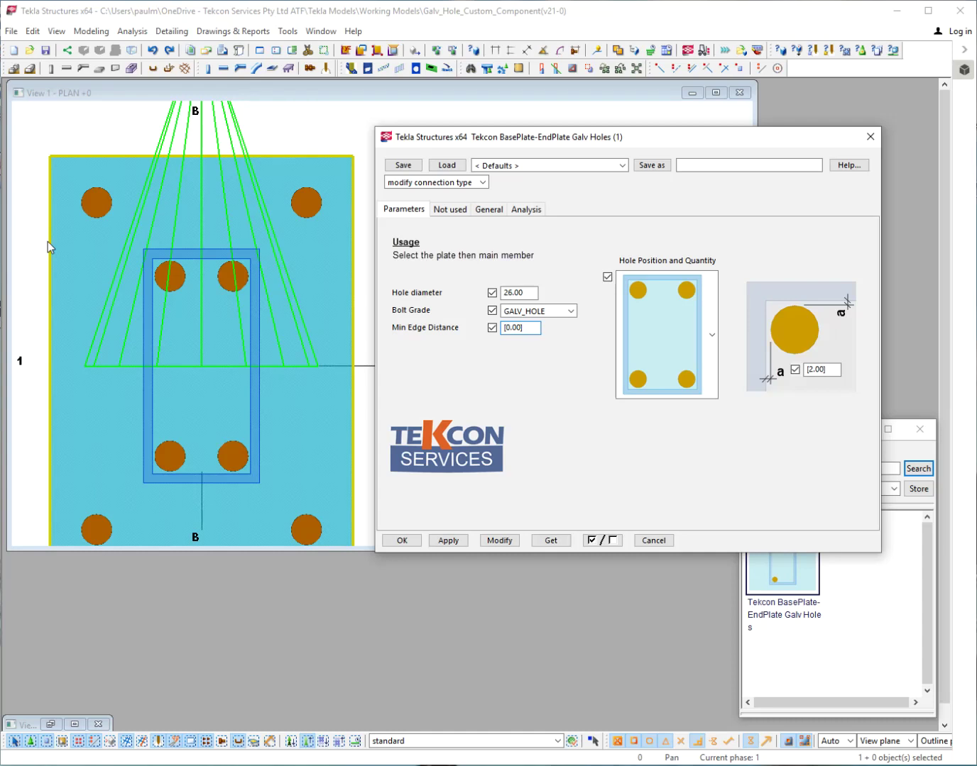
double_click(531, 331)
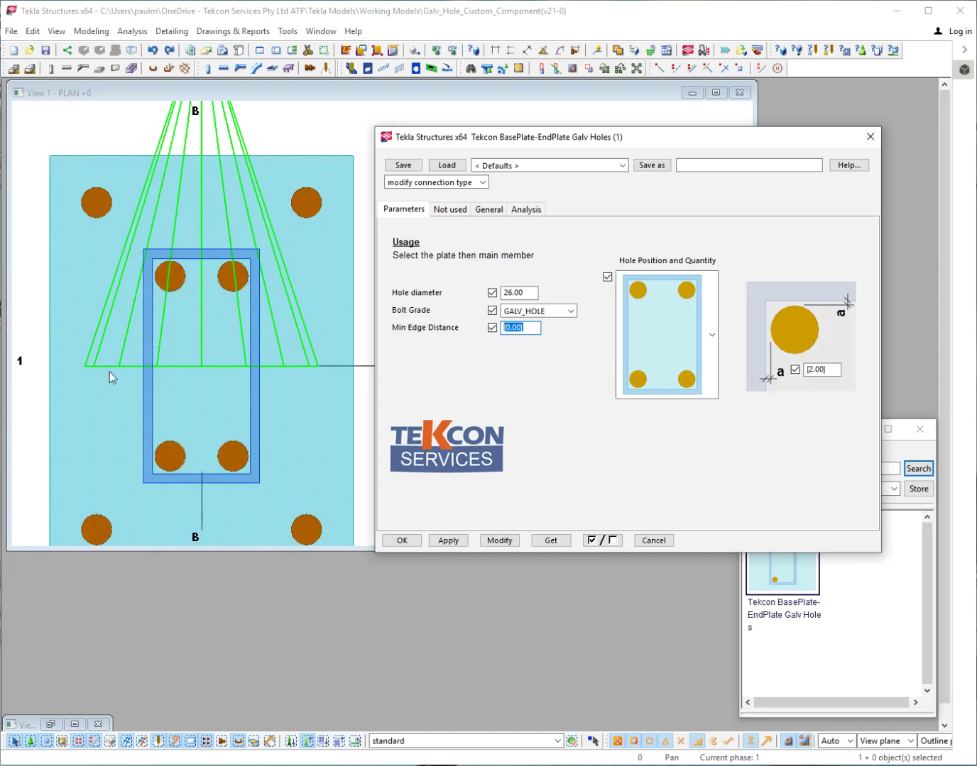
- Set hole clearance a to 4.00 for the four corner holes and update the component
double_click(816, 370)
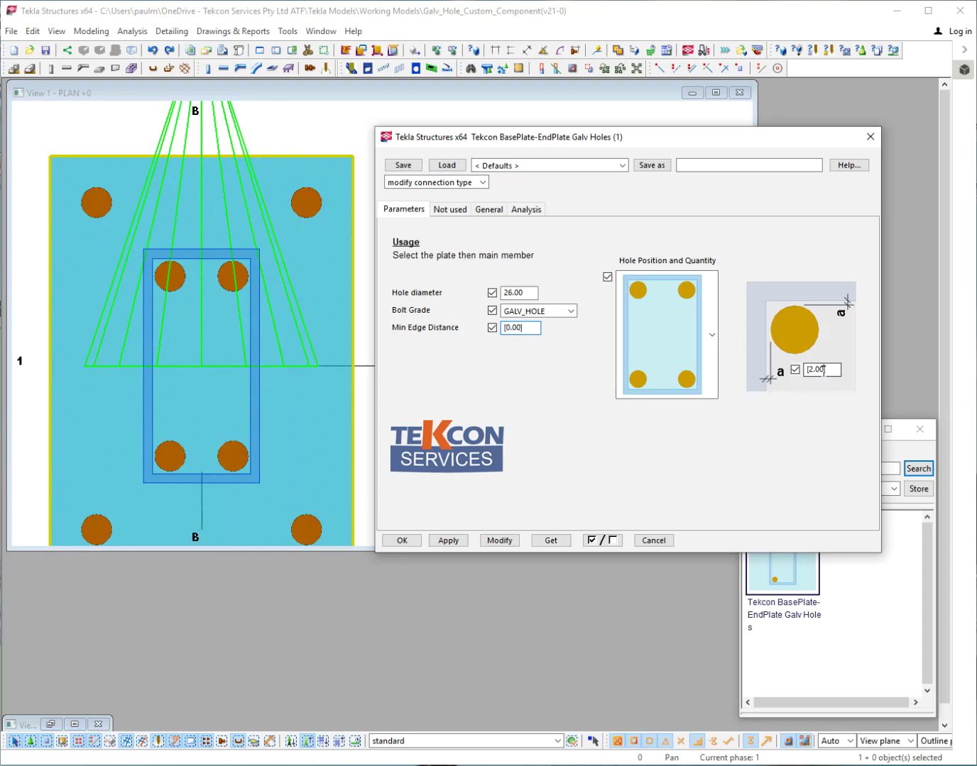
click(833, 370)
double_click(823, 370)
text(4)
click(500, 540)
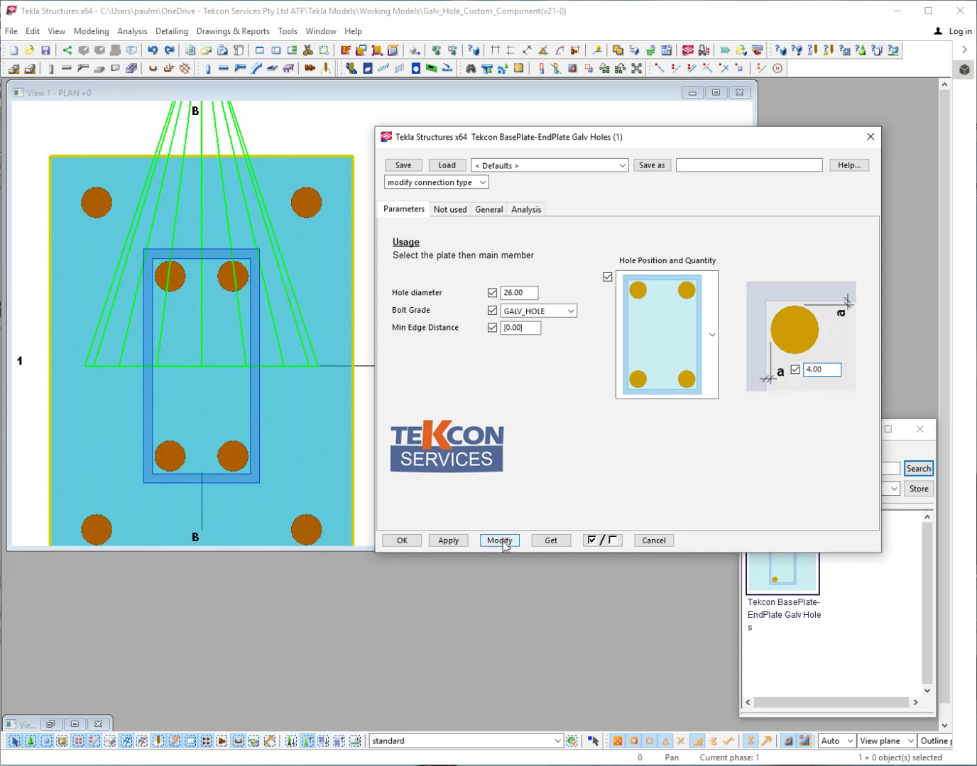
- Set hole clearance a to 1.00 and update the four corner holes
drag(826, 370, 752, 369)
click(505, 542)
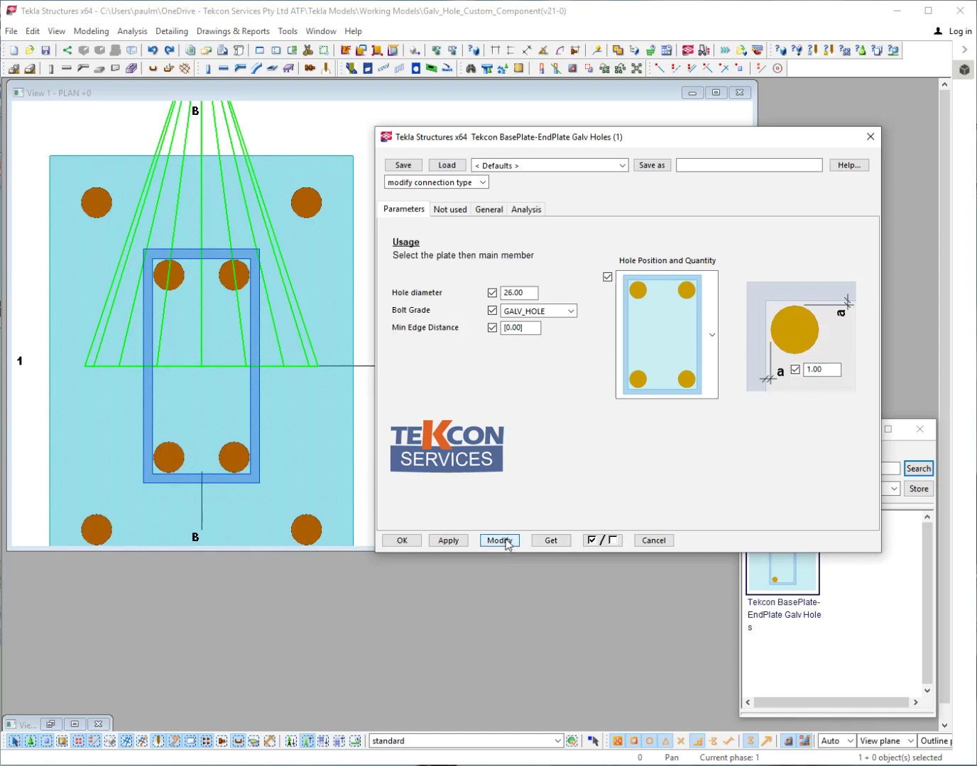
- Change the hole layout to two diagonal holes at the upper-left and lower-right corners, and update the component
click(712, 330)
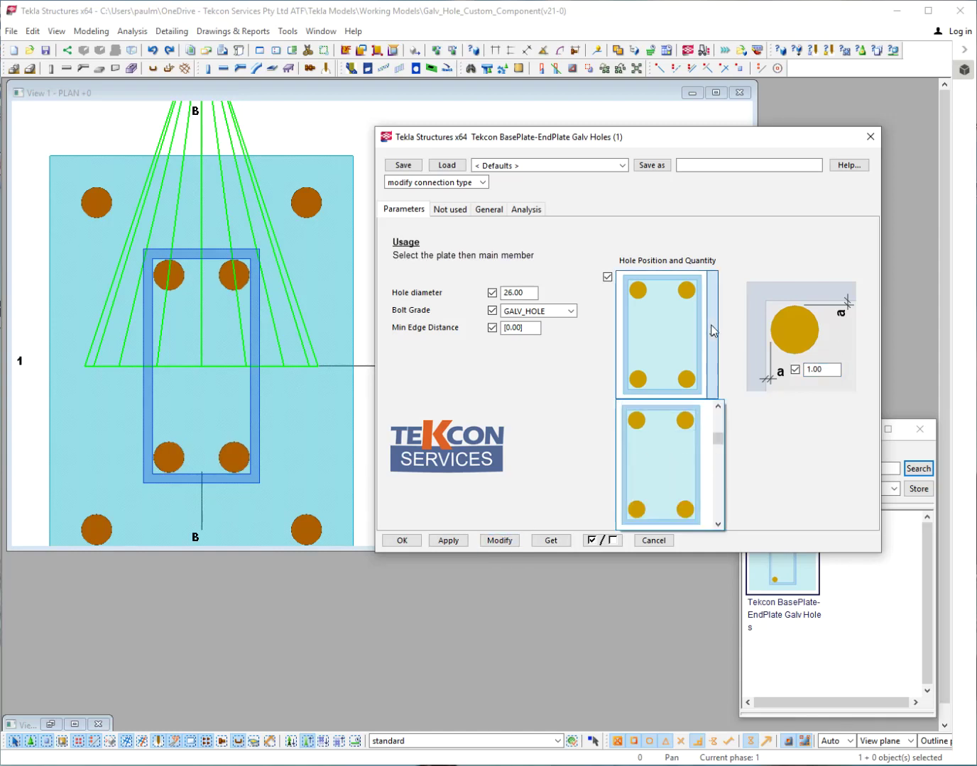
click(722, 404)
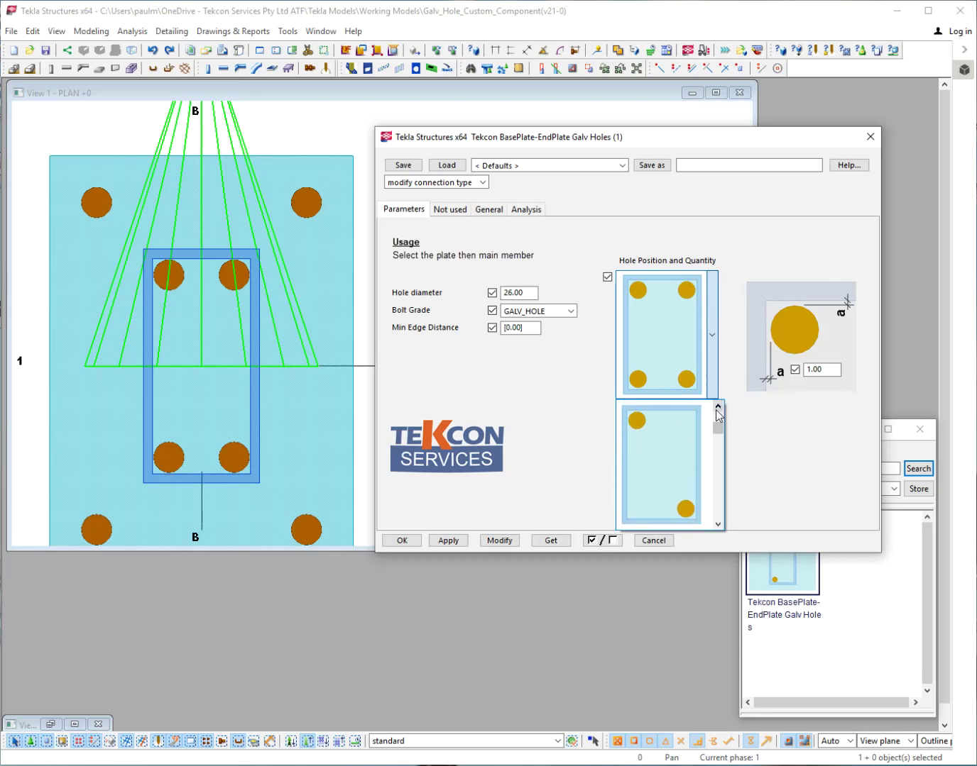
click(666, 453)
click(493, 541)
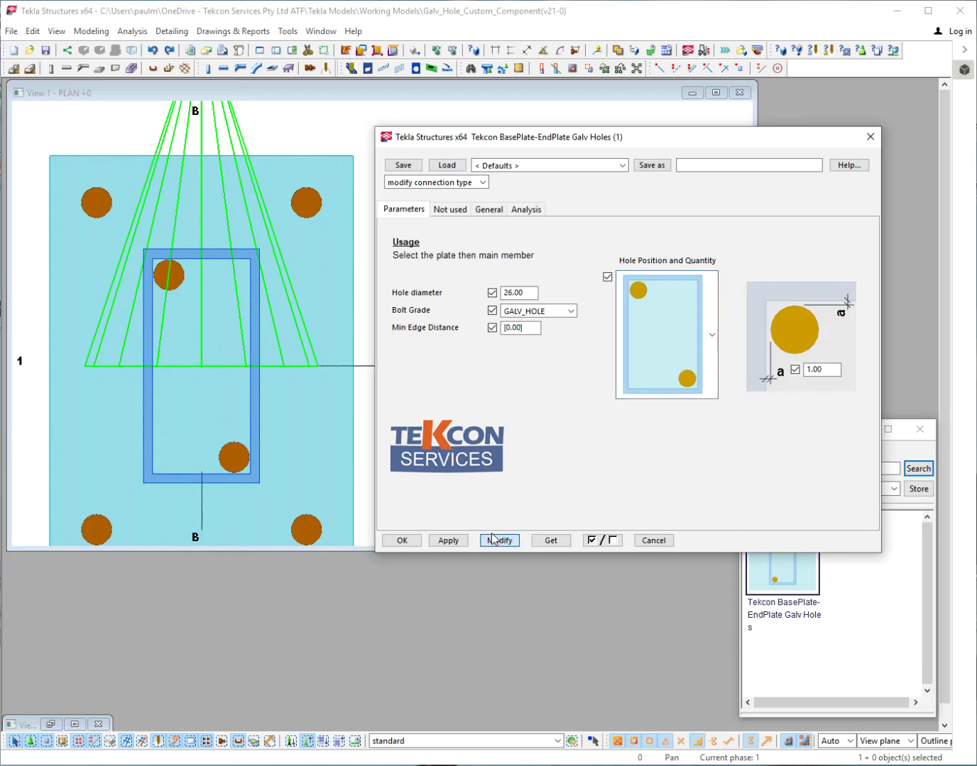
- Change the hole layout to two diagonal holes at the upper-right and lower-left corners, and update the component
click(701, 346)
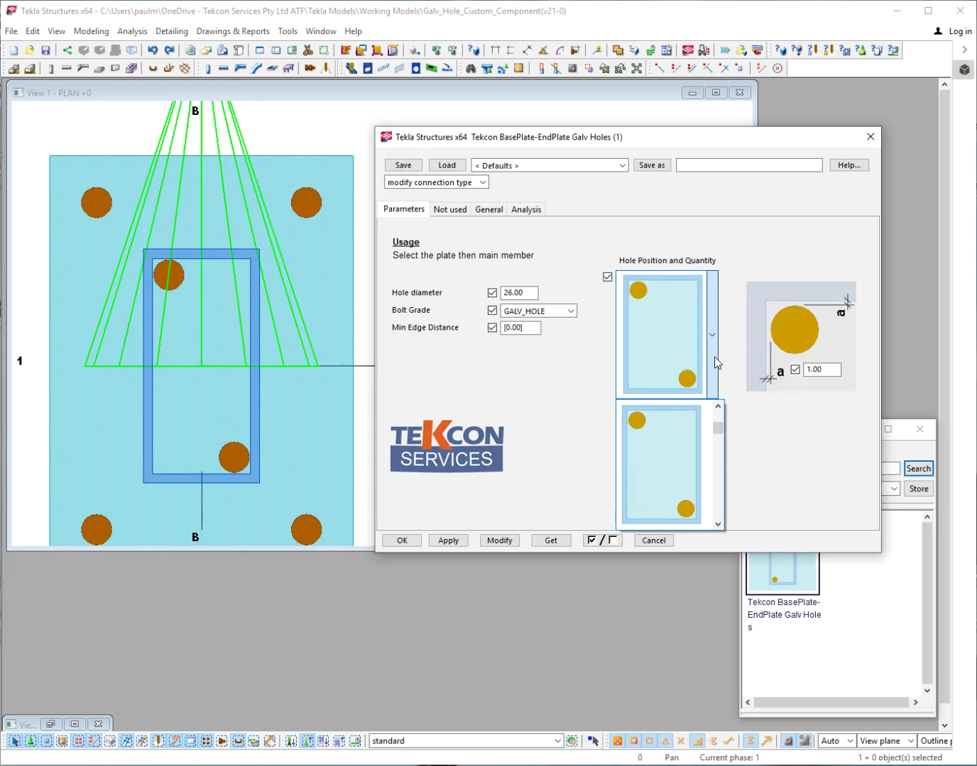
click(678, 435)
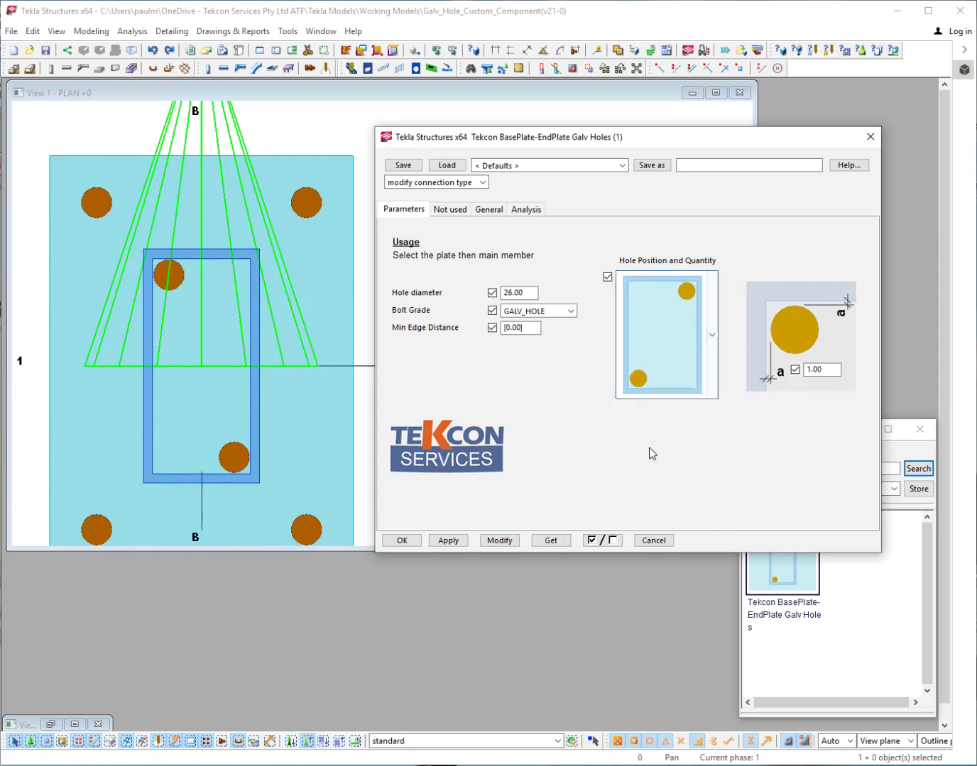
click(501, 542)
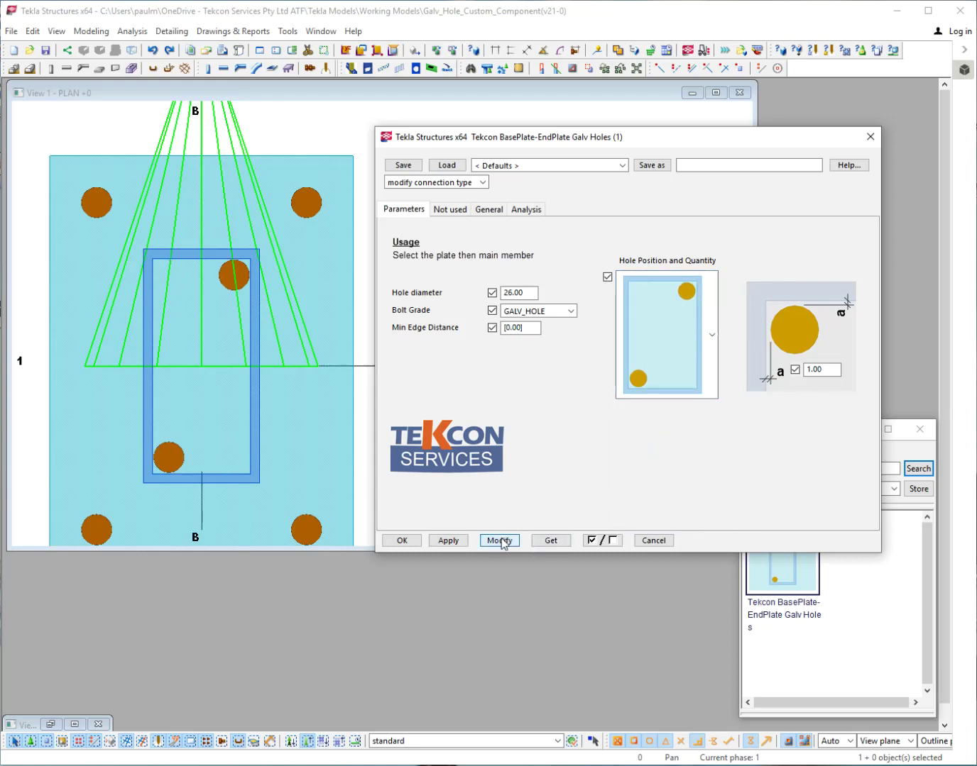
- Set hole clearance a to 4.00 for the two diagonal holes and update the component
double_click(816, 369)
text(4)
click(499, 541)
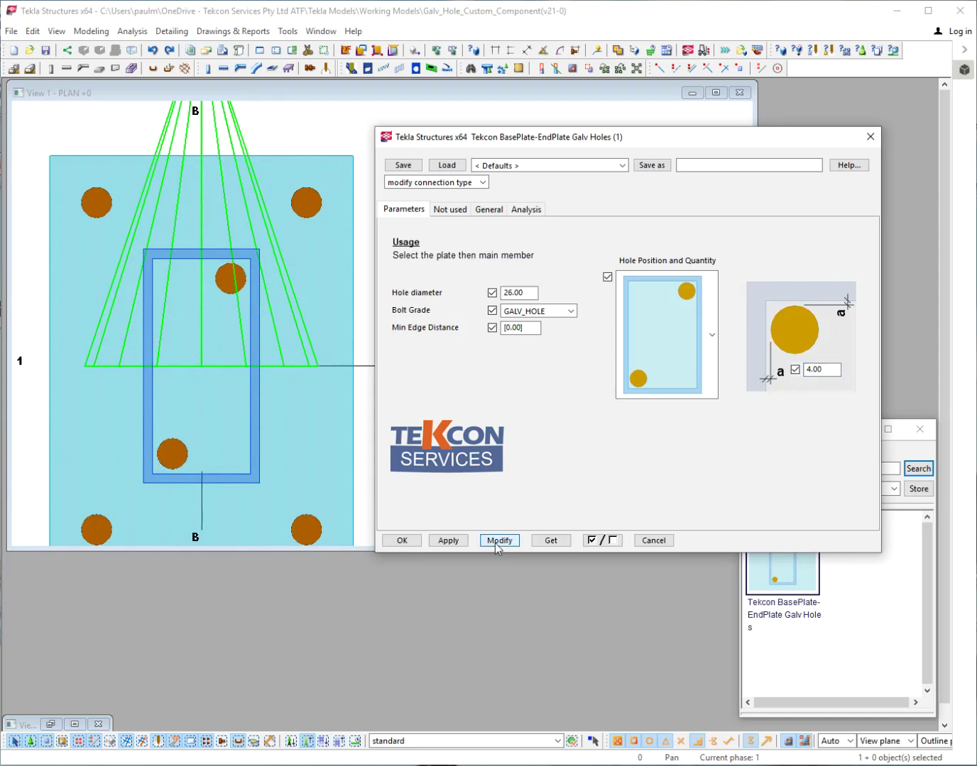
- Close the component settings and maximize the plan view, framing the I-section column's base plate
click(870, 137)
click(717, 92)
scroll(564, 252, down, 3)
middle_drag(636, 278, 334, 256)
middle_drag(518, 262, 226, 266)
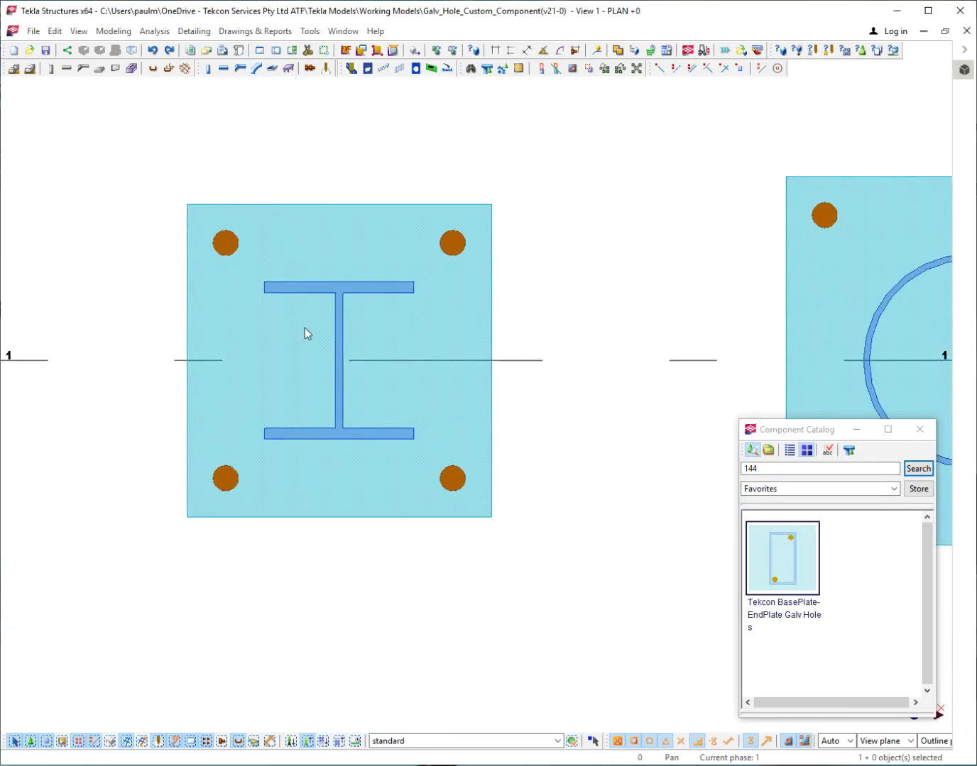
scroll(364, 344, up, 3)
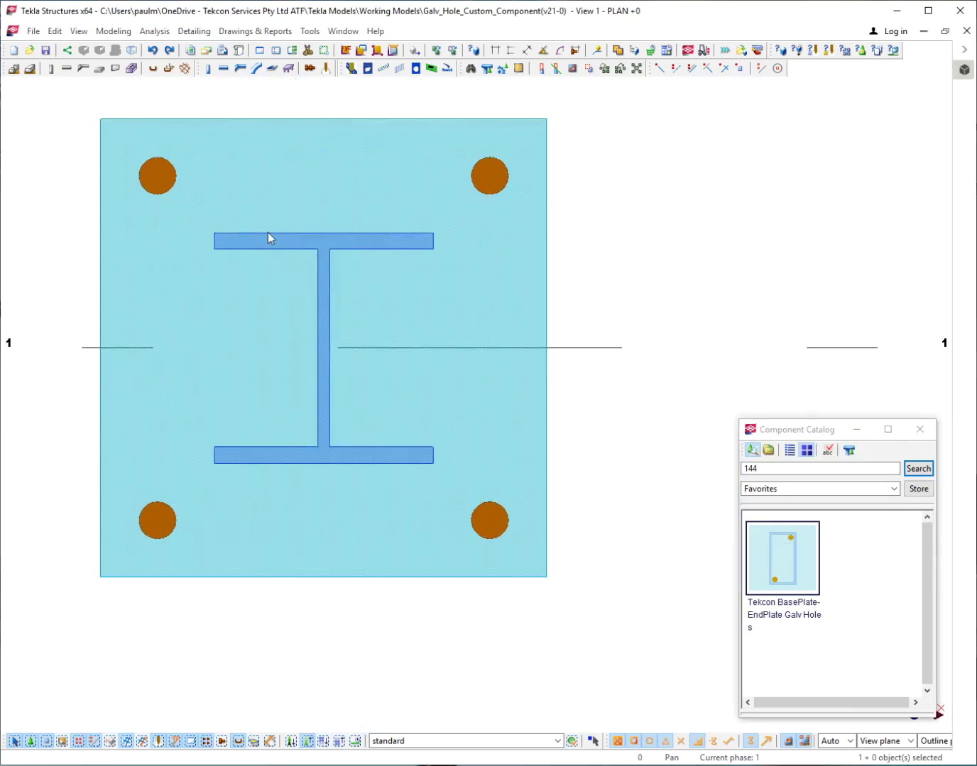
- Add galvanizing holes to the I-section column's base plate using two diagonal holes, upper-left and lower-right of the web
double_click(773, 528)
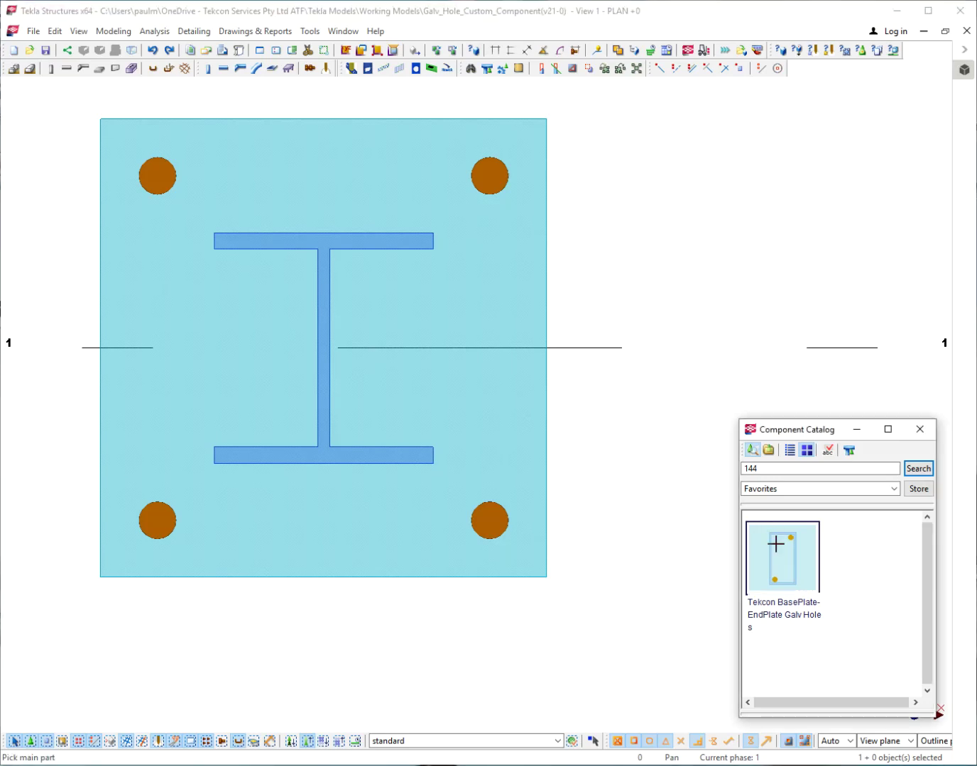
click(703, 325)
scroll(699, 458, down, 3)
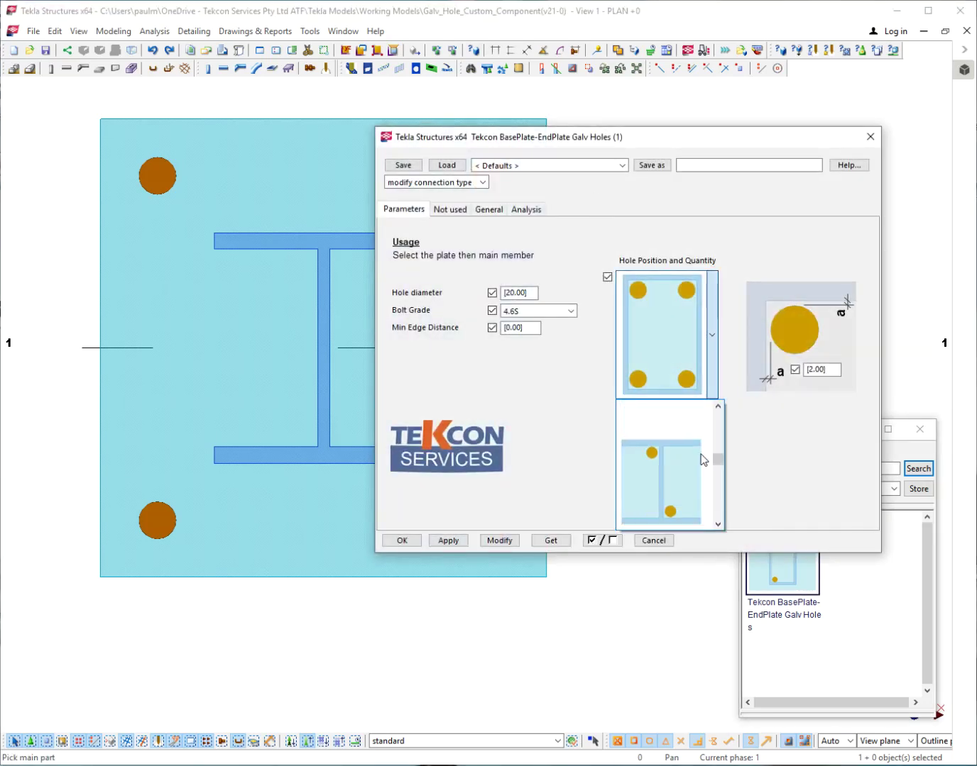
click(664, 455)
click(448, 541)
click(286, 574)
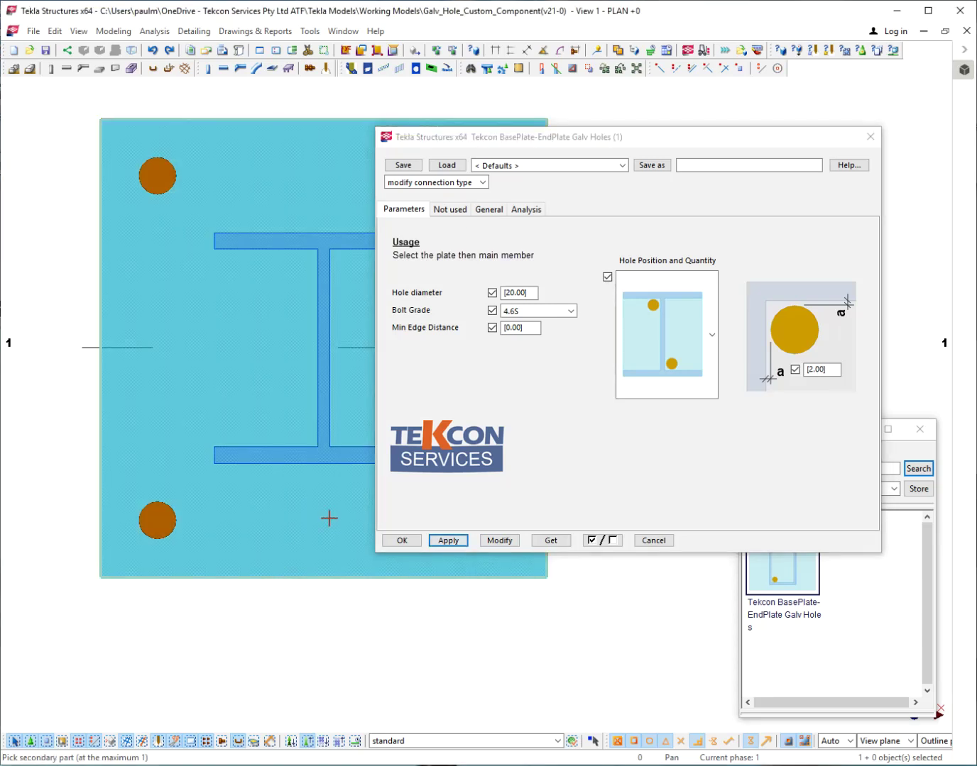
click(299, 469)
right_click(238, 341)
click(258, 351)
drag(519, 141, 641, 138)
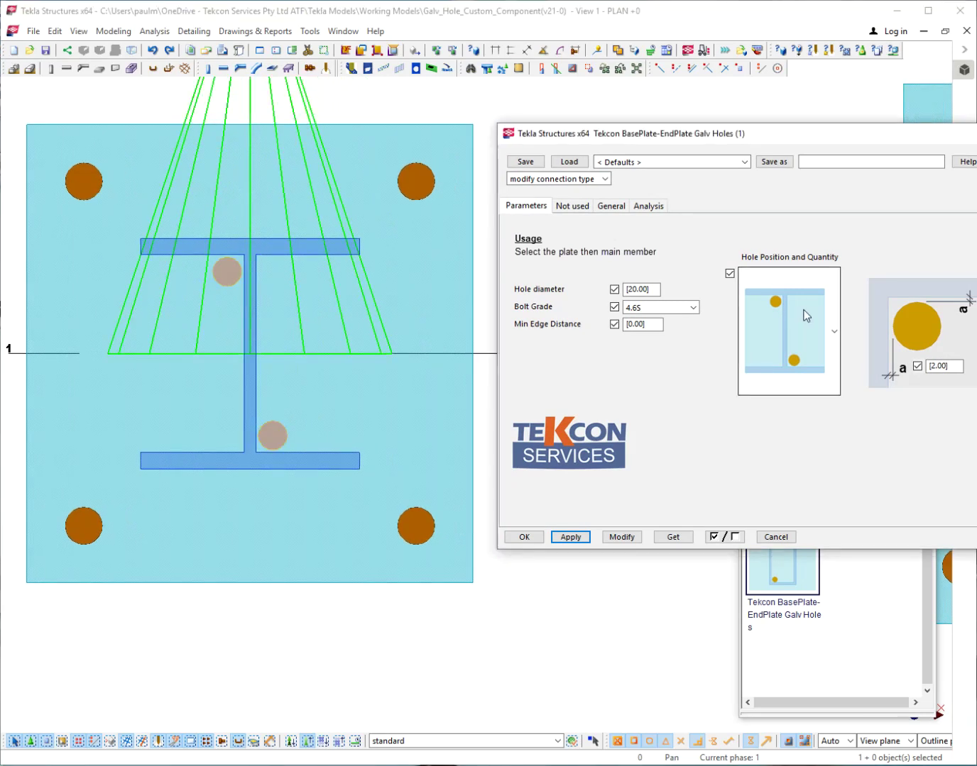
- Change the I-section hole layout to two diagonal holes, upper-right and lower-left of the web, and update the component
click(831, 317)
scroll(799, 444, down, 1)
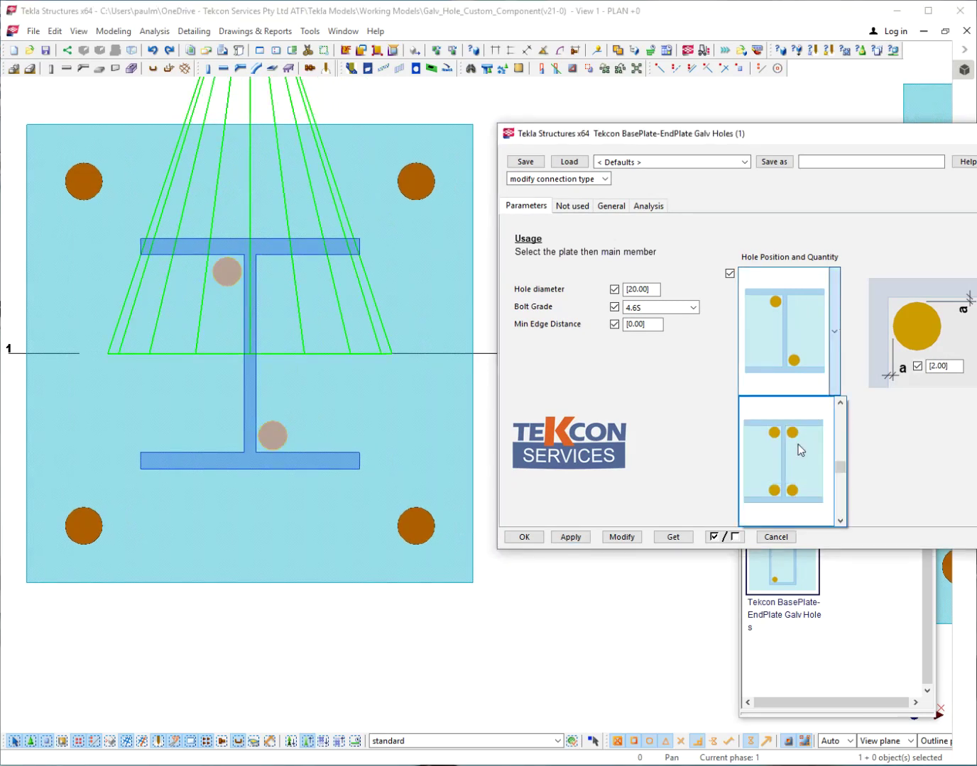
scroll(809, 355, up, 1)
scroll(768, 453, down, 2)
click(780, 438)
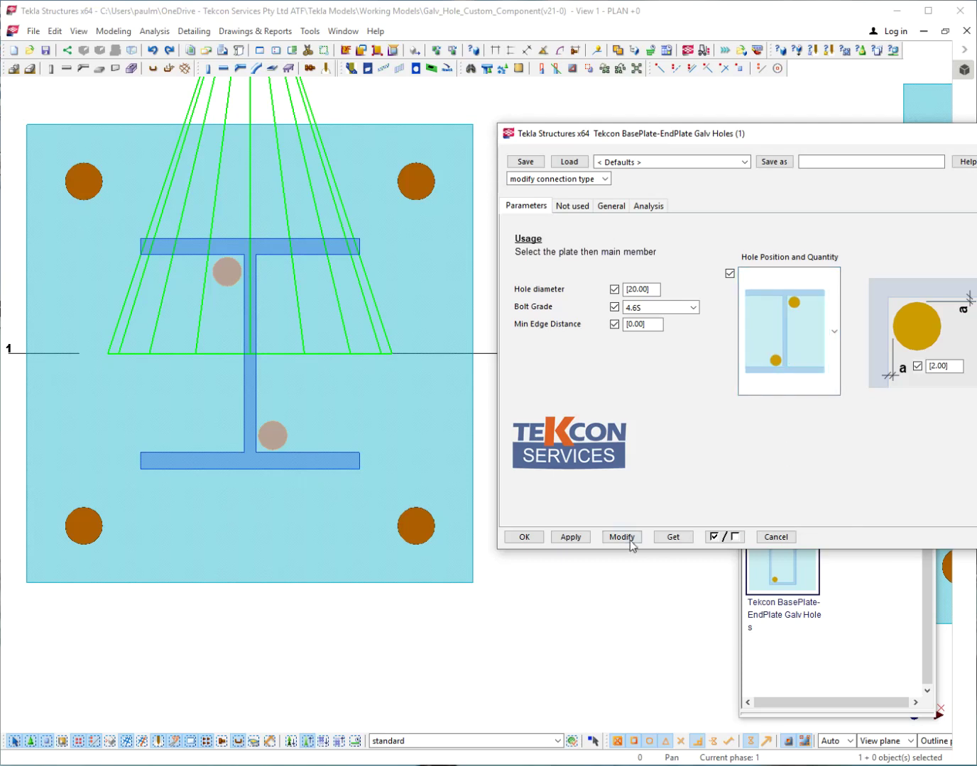
click(629, 537)
- Change the hole layout to four holes, one in each corner between web and flanges, and update the component
click(835, 330)
scroll(810, 374, down, 1)
scroll(776, 449, down, 1)
click(776, 449)
click(622, 537)
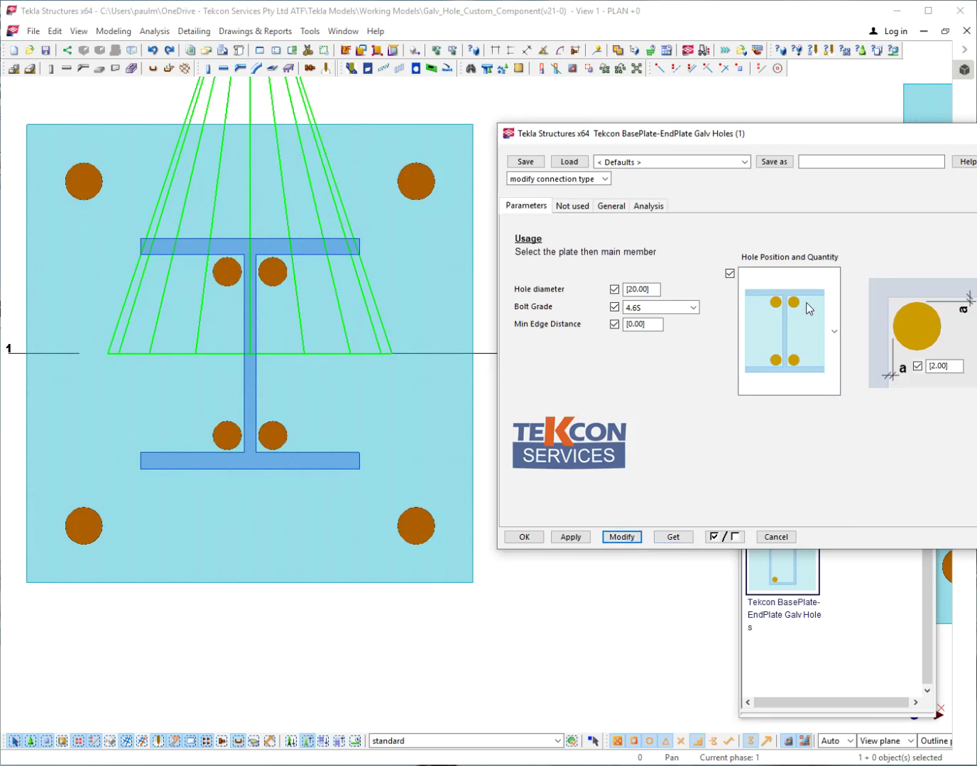
- Set hole clearance a to 10.00 for the four I-section holes and update the component
drag(951, 368, 909, 367)
text(10)
click(622, 537)
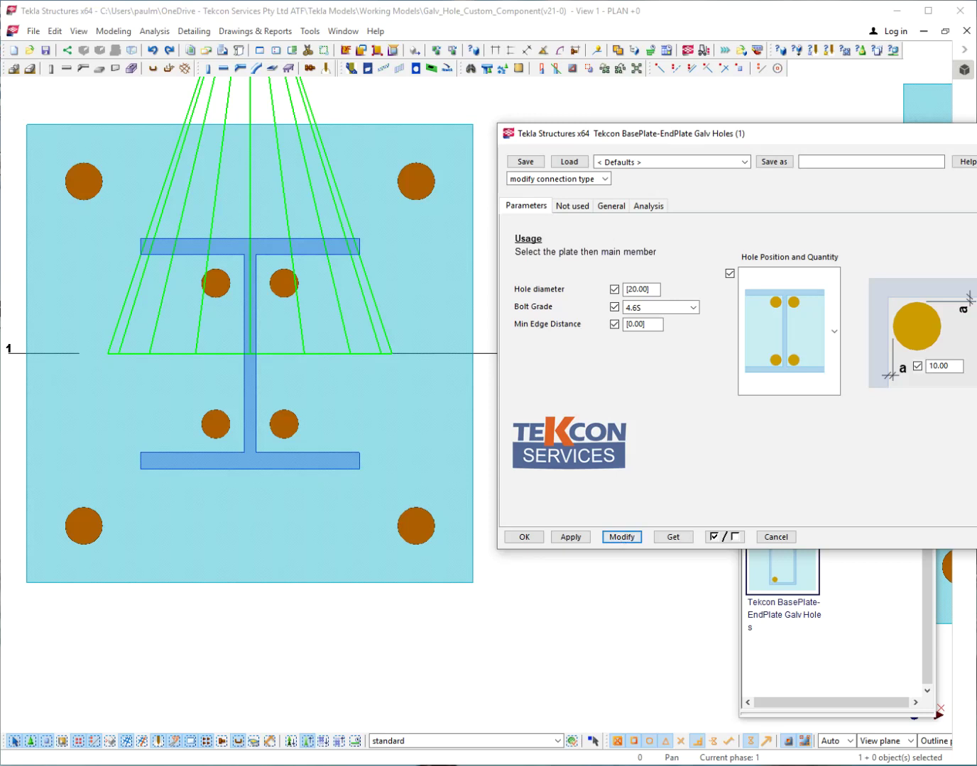
- Add galvanizing holes to the circular column's base plate using the four-hole circular layout
scroll(312, 424, down, 3)
scroll(309, 421, down, 6)
middle_drag(326, 429, 182, 440)
middle_drag(325, 437, 255, 442)
scroll(314, 439, up, 5)
scroll(314, 439, up, 2)
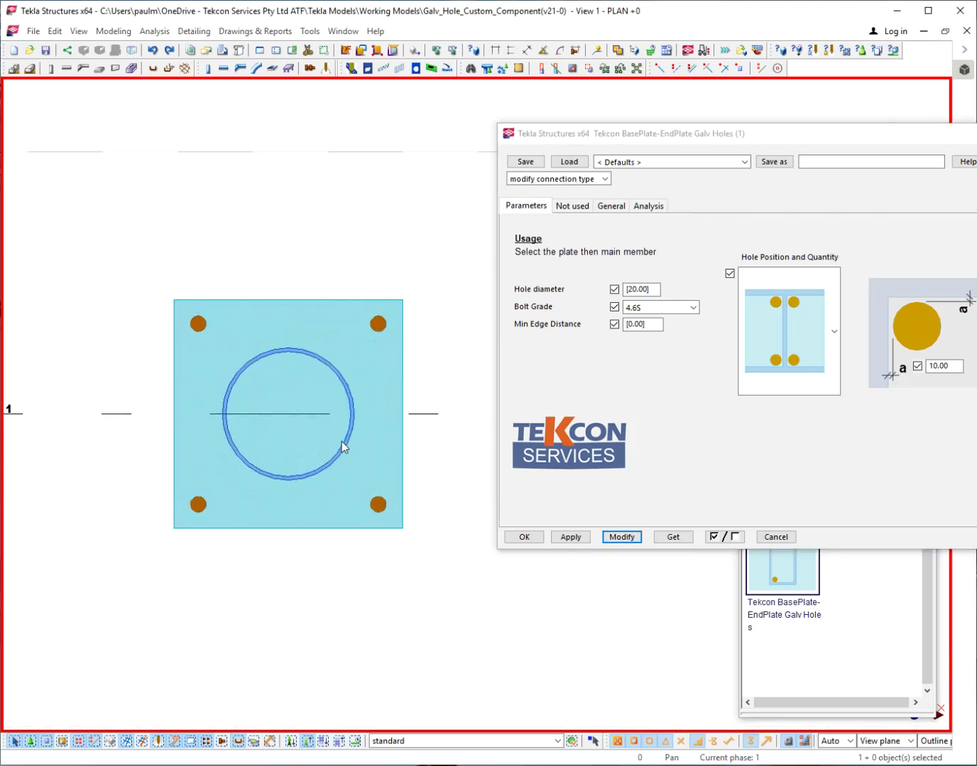
click(838, 340)
scroll(813, 440, down, 2)
click(799, 452)
click(571, 537)
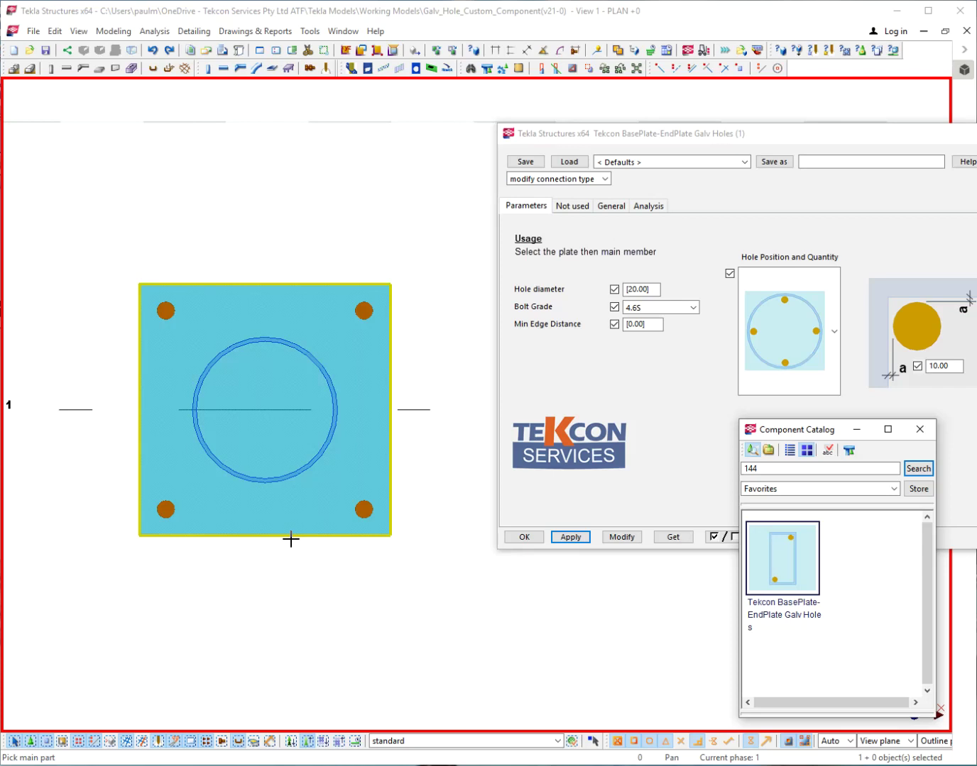
click(290, 536)
click(298, 474)
right_click(277, 451)
click(312, 456)
- Add galvanizing holes to the channel column's base plate using the channel layout with two holes along the web
middle_drag(338, 616, 110, 608)
middle_drag(290, 595, 191, 605)
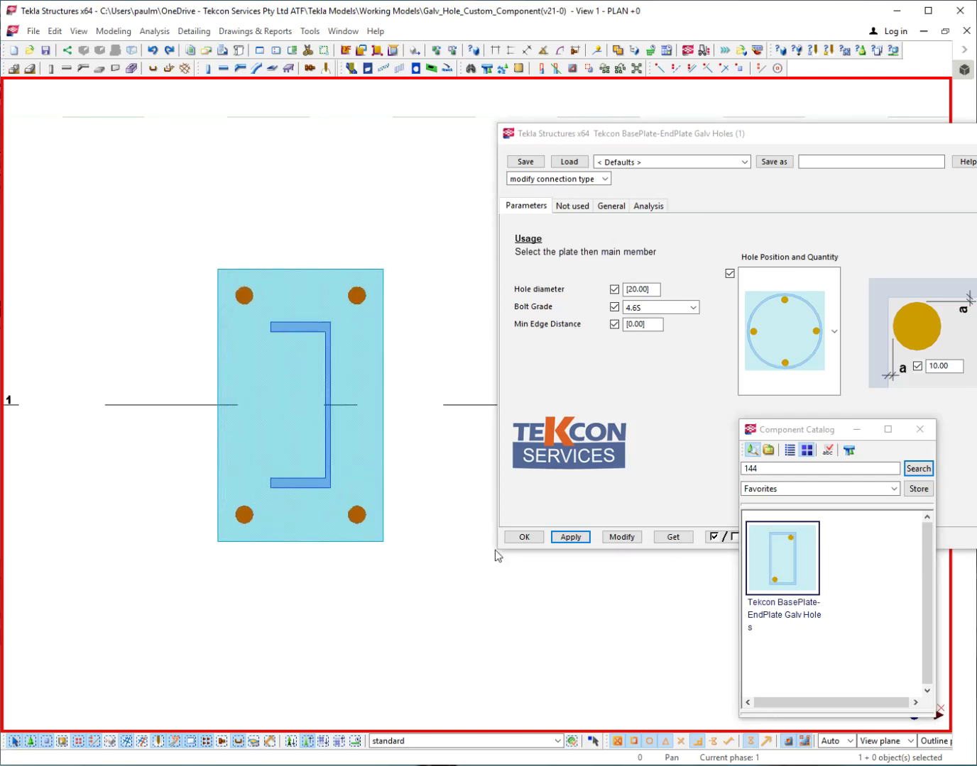
click(803, 342)
click(789, 479)
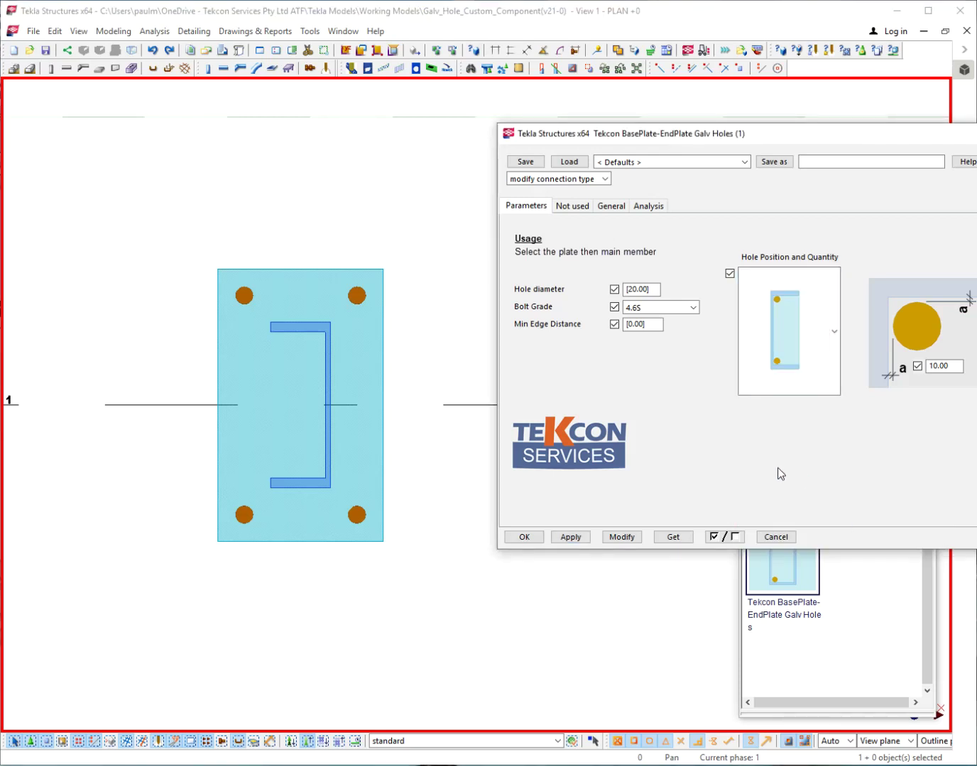
click(571, 536)
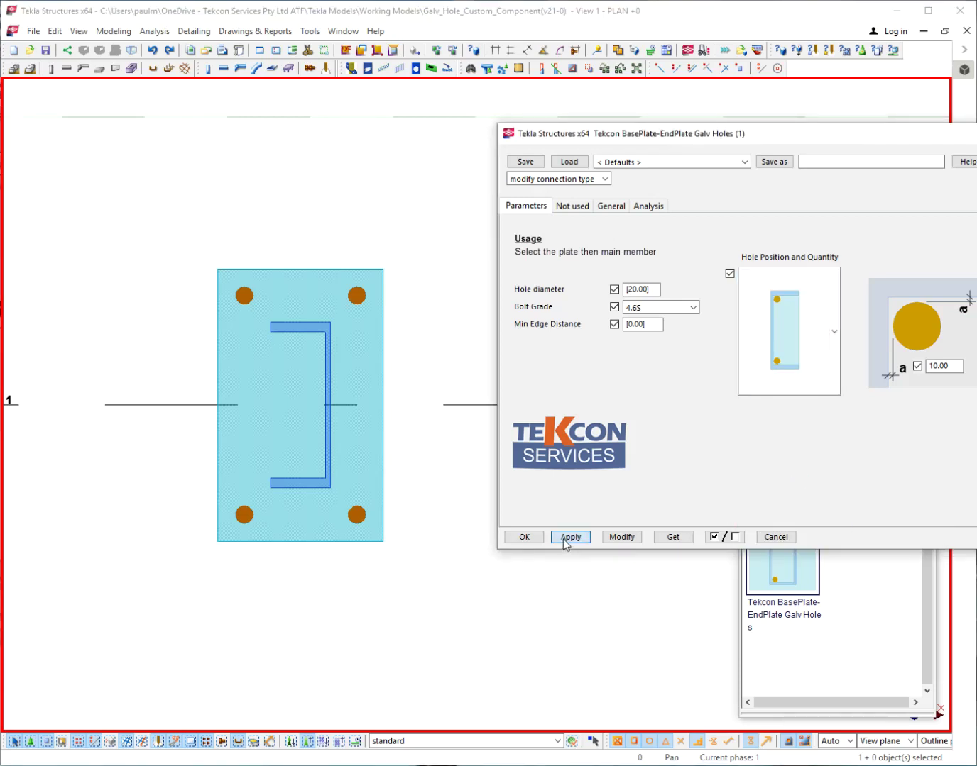
double_click(788, 568)
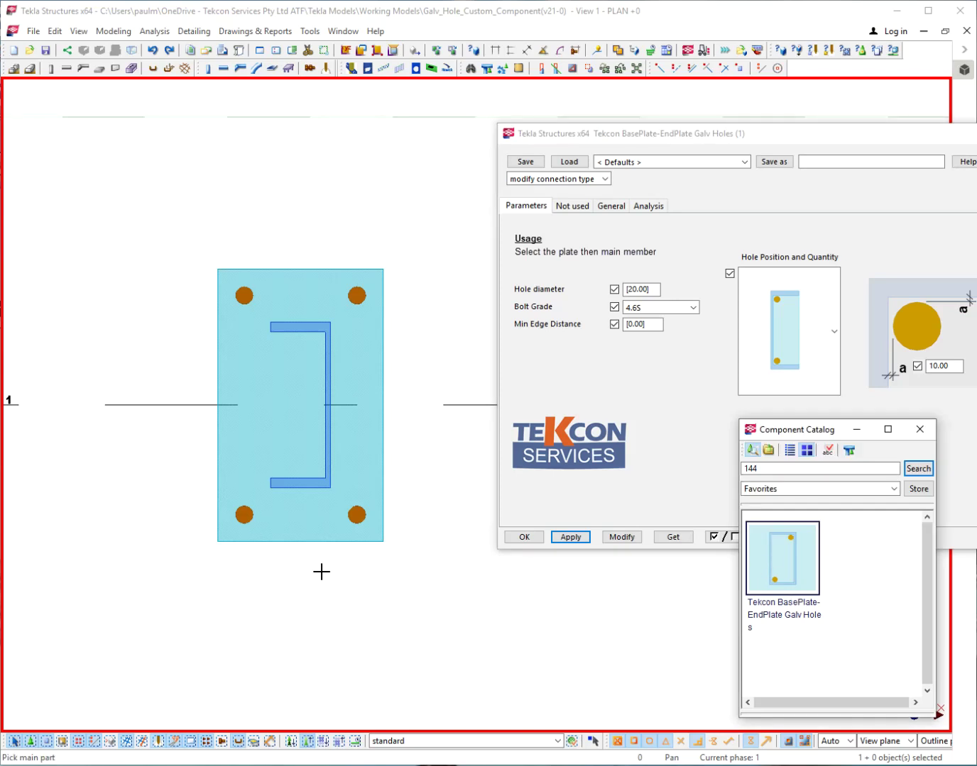
click(309, 542)
click(319, 487)
right_click(417, 470)
click(443, 480)
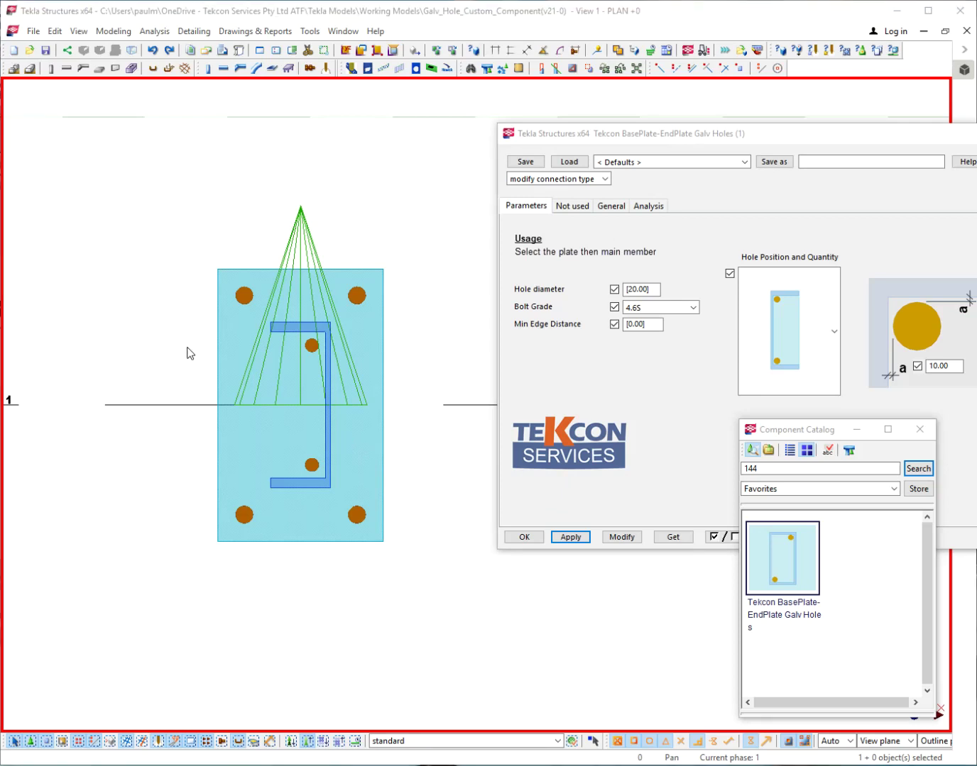
- Inspect the bolted beam-to-beam end-plate connection up close in 3D with opaque part rendering
scroll(232, 357, down, 4)
middle_drag(234, 360, 136, 371)
scroll(136, 371, down, 1)
ctrl+middle_drag(310, 425, 254, 294)
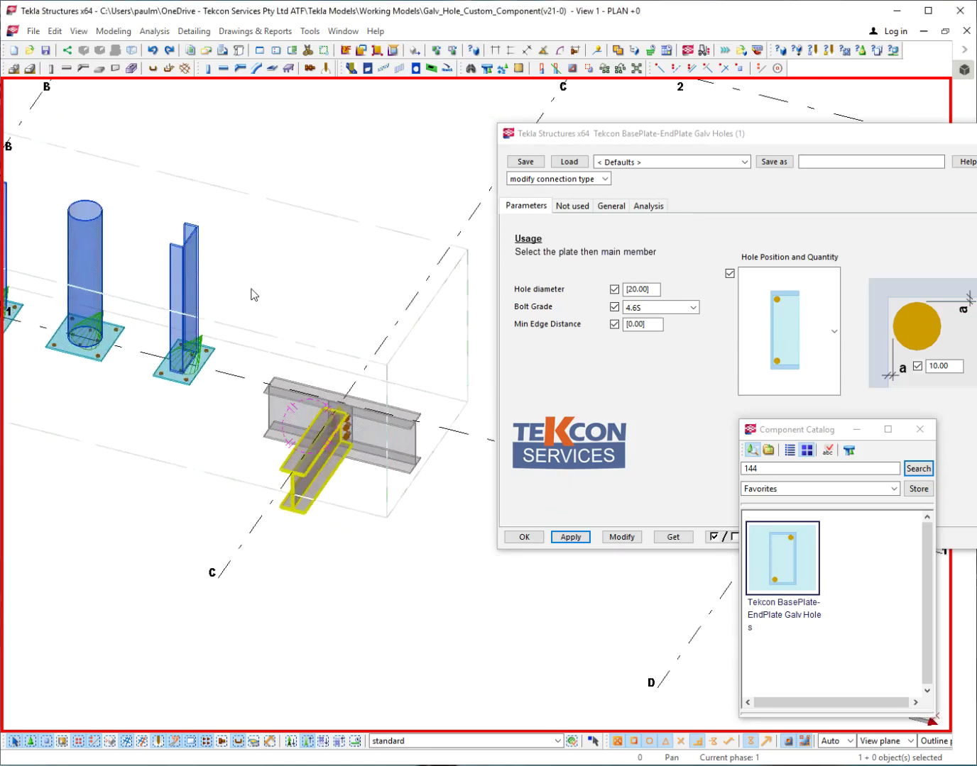
scroll(391, 480, up, 4)
ctrl+middle_drag(282, 390, 411, 329)
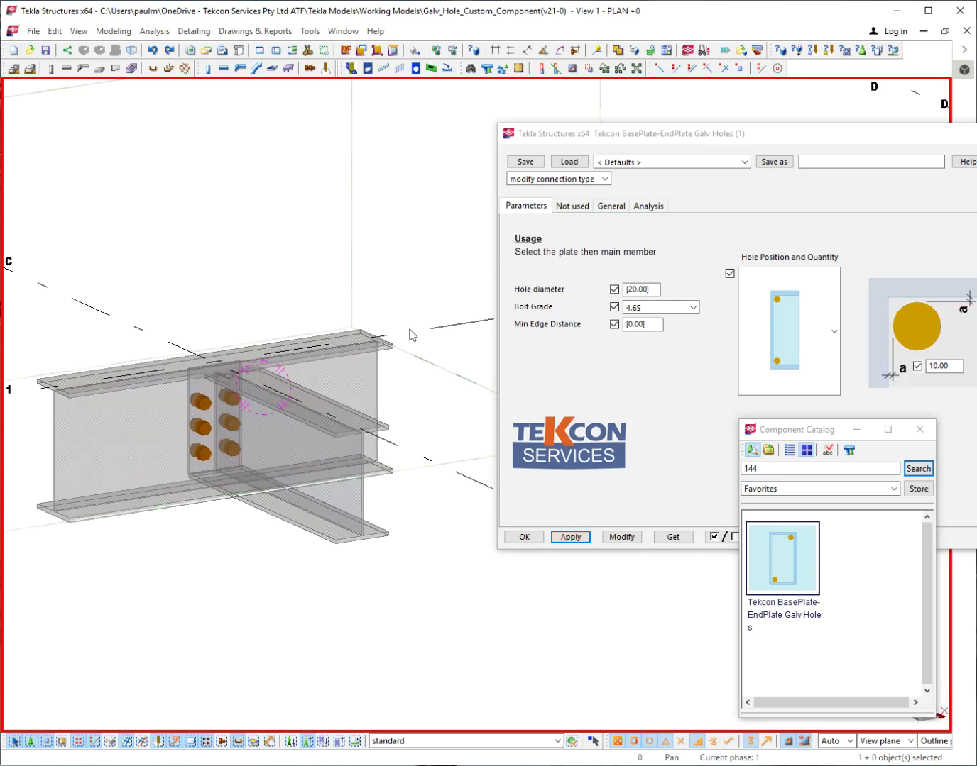
scroll(206, 418, up, 5)
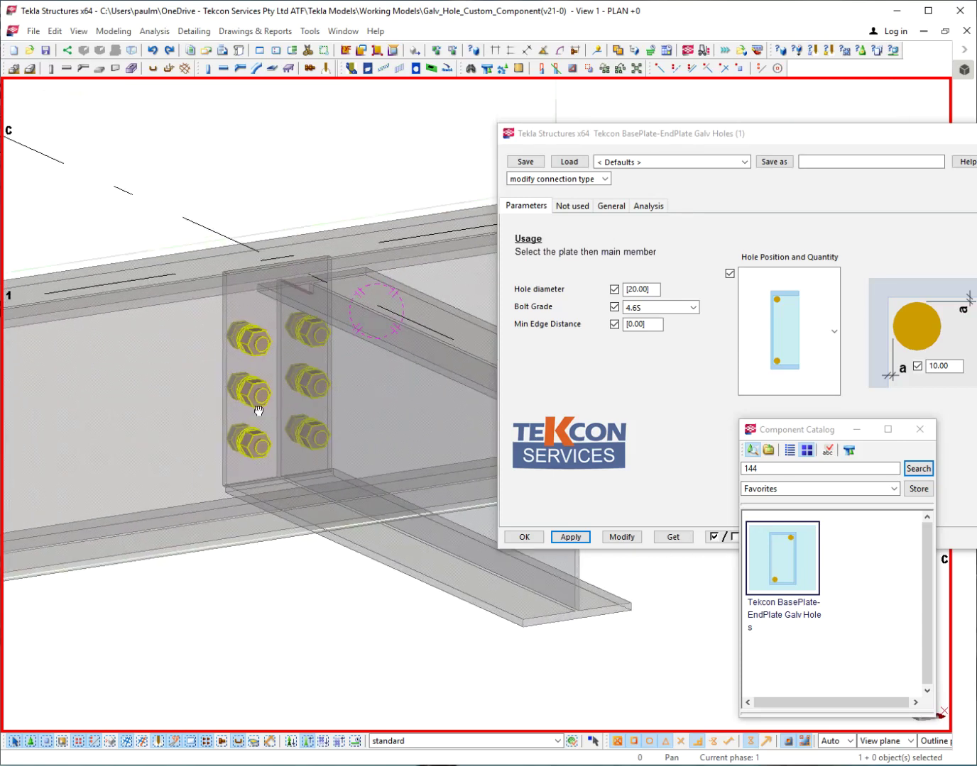
middle_drag(259, 411, 259, 394)
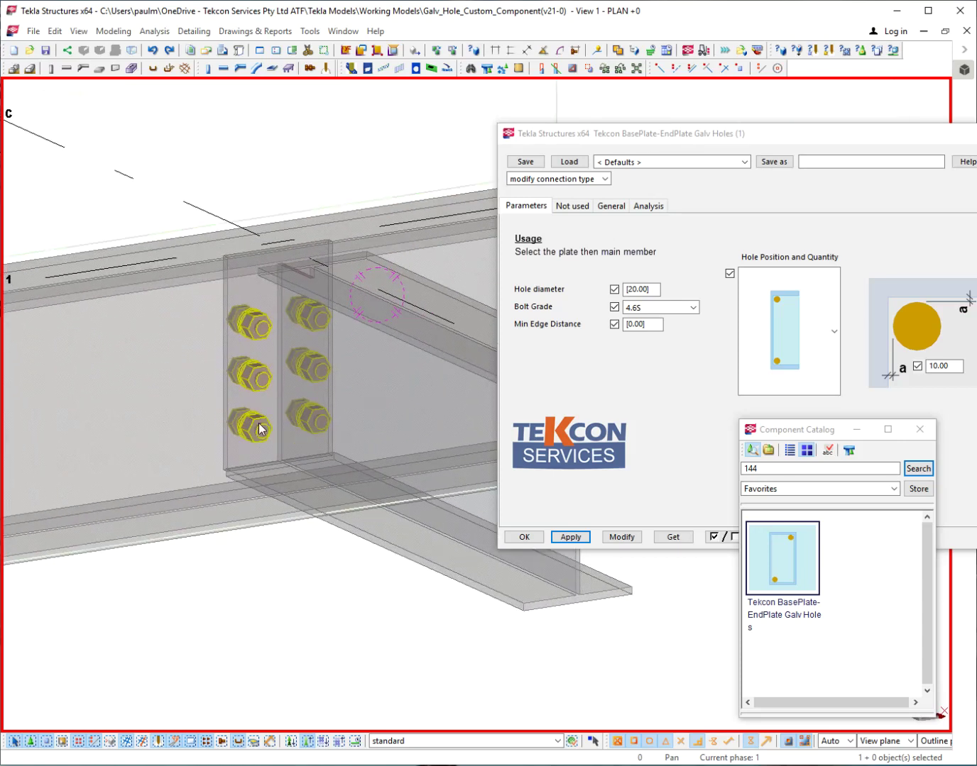
key(ctrl+3)
scroll(249, 399, up, 4)
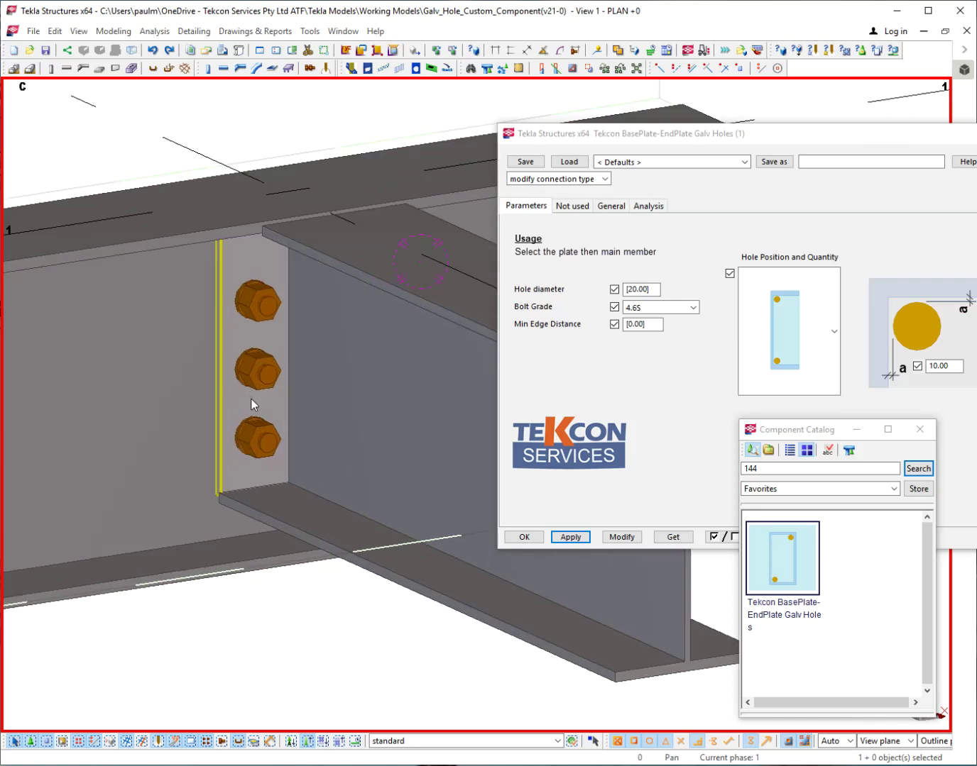
scroll(270, 409, down, 1)
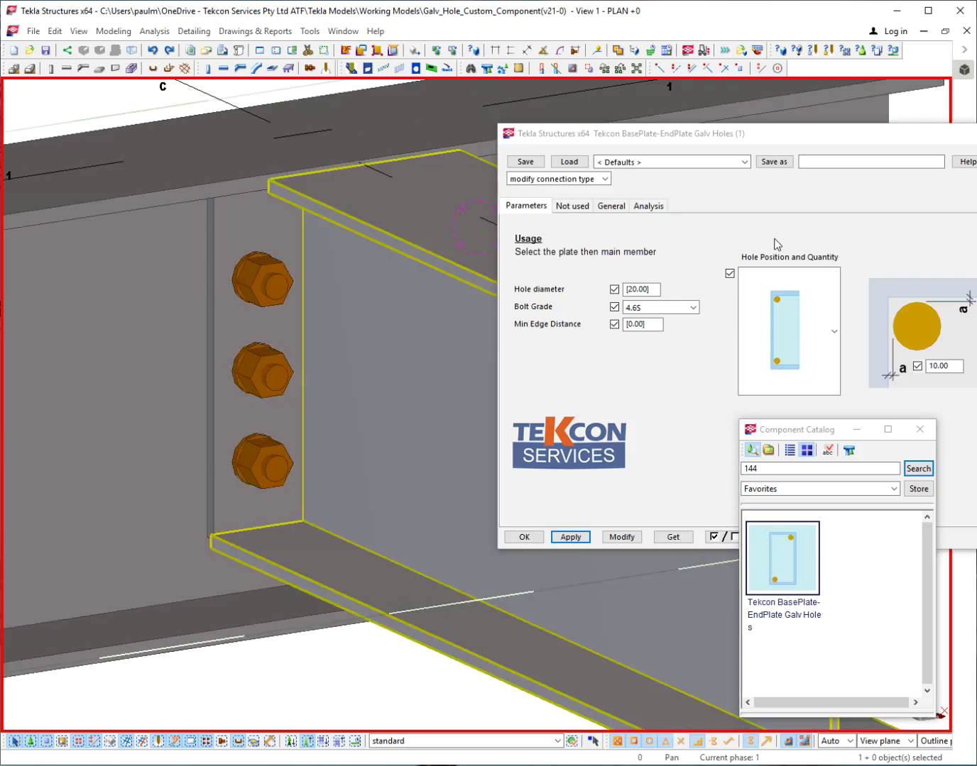
- Add galvanizing holes to the beam's end plate using the four-hole I-section layout, picking the end plate before the beam
click(816, 302)
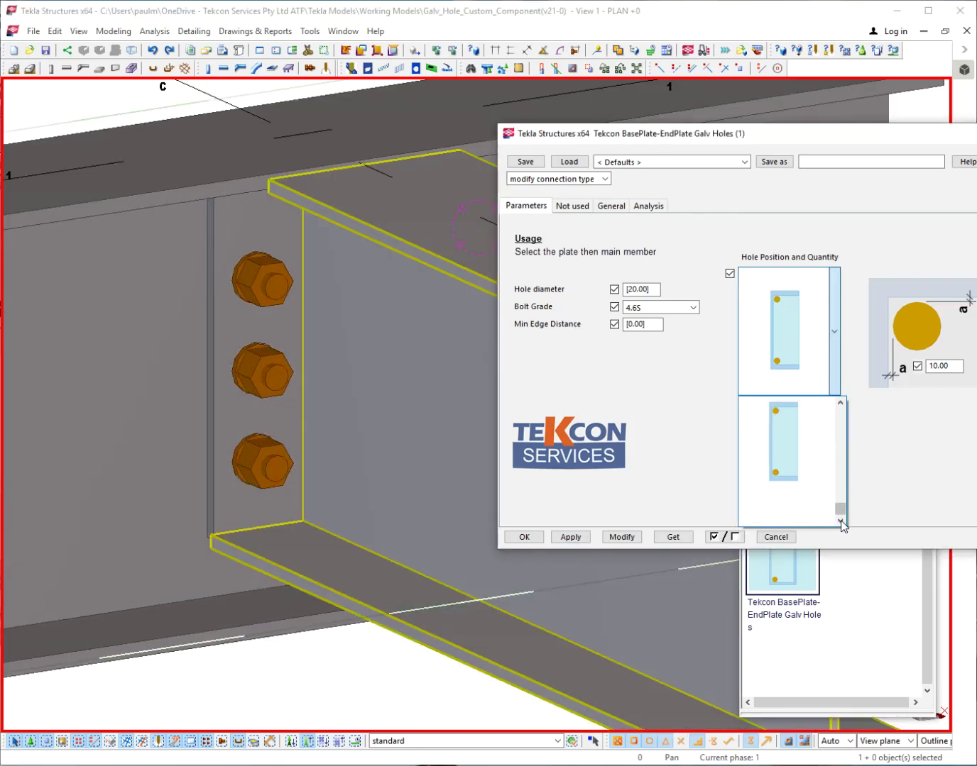
drag(840, 514, 839, 473)
click(797, 471)
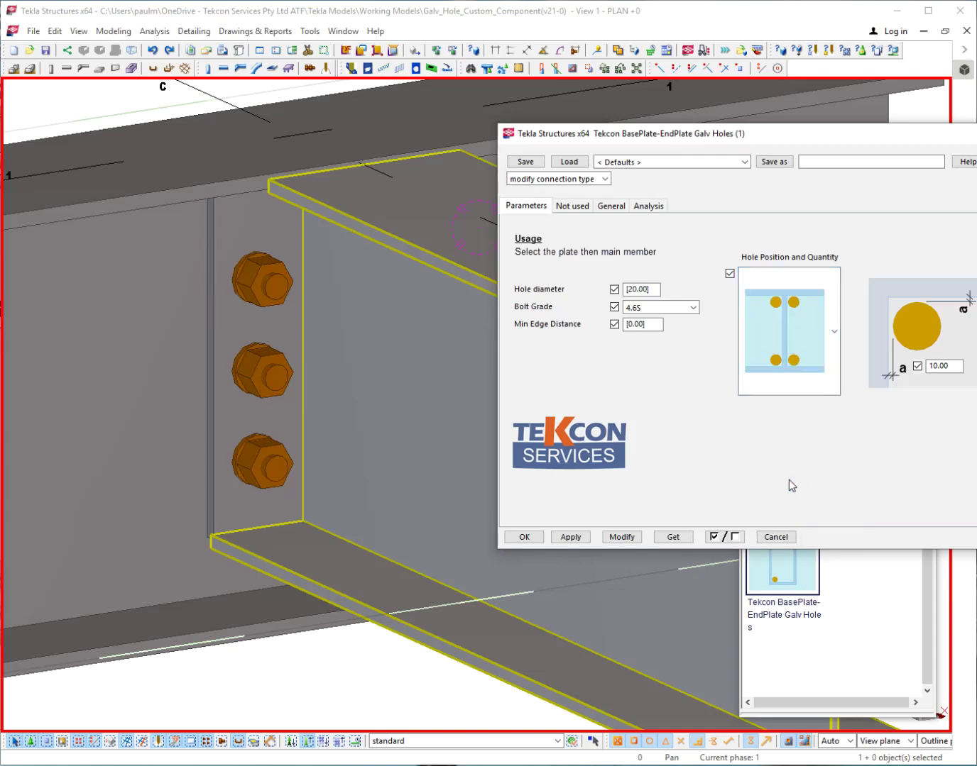
click(583, 537)
click(213, 490)
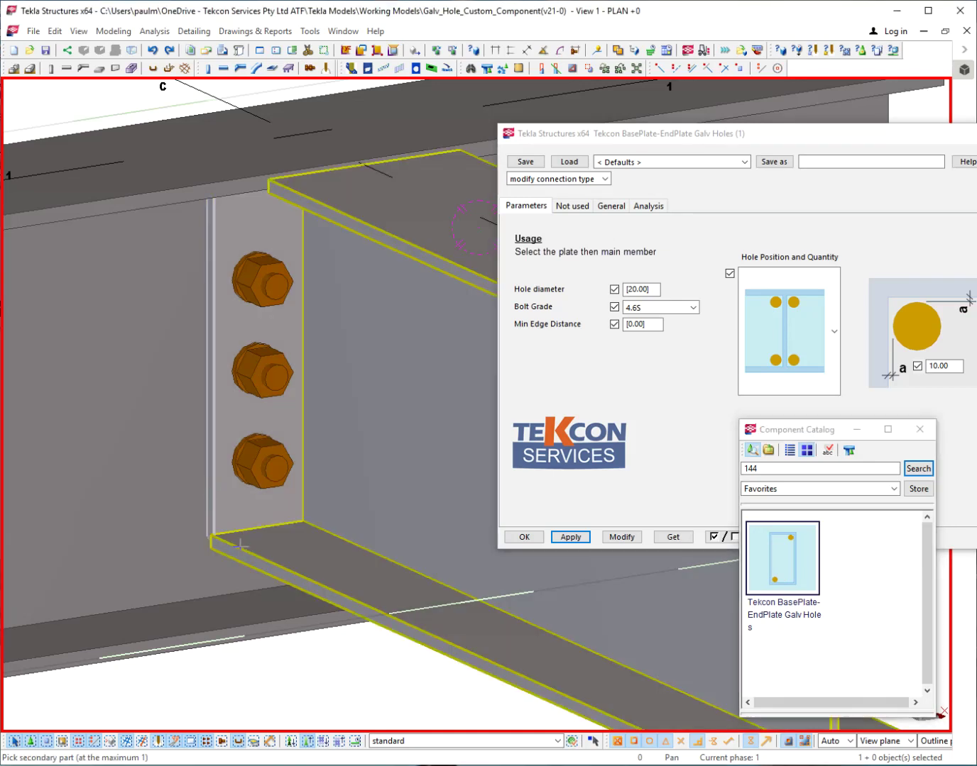
click(240, 545)
right_click(302, 530)
click(334, 531)
- Switch the model to transparent rendering and examine the four galvanizing holes through the end plate
mouse_move(291, 506)
ctrl+middle_down()
mouse_move(297, 474)
mouse_move(284, 498)
ctrl+middle_up()
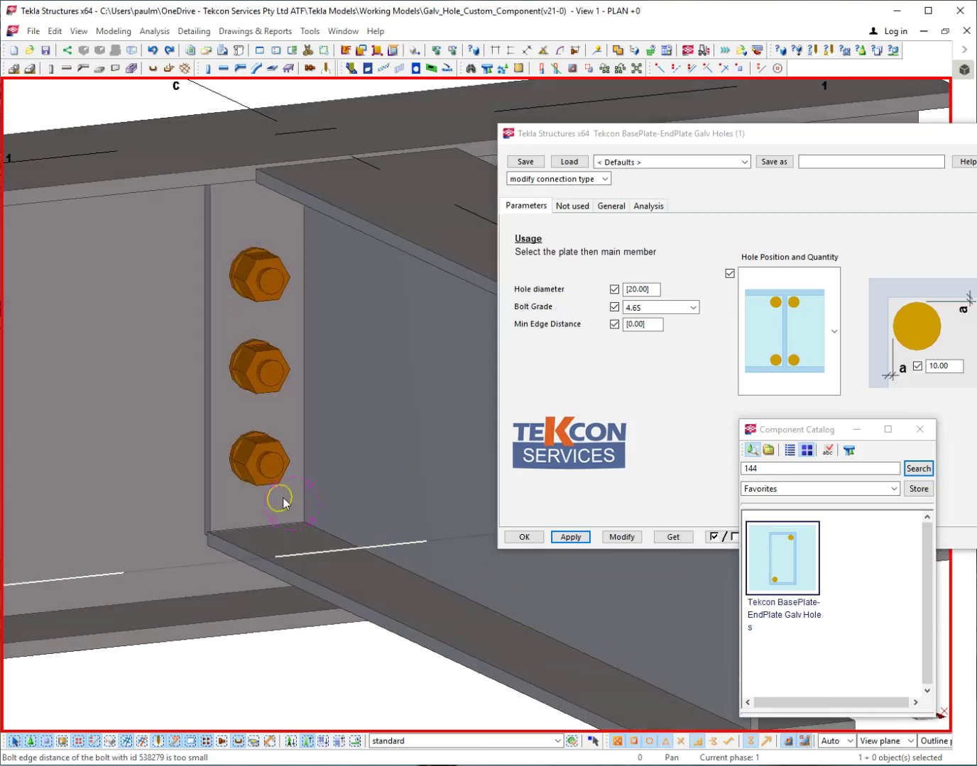
key(ctrl+2)
key(shift+2)
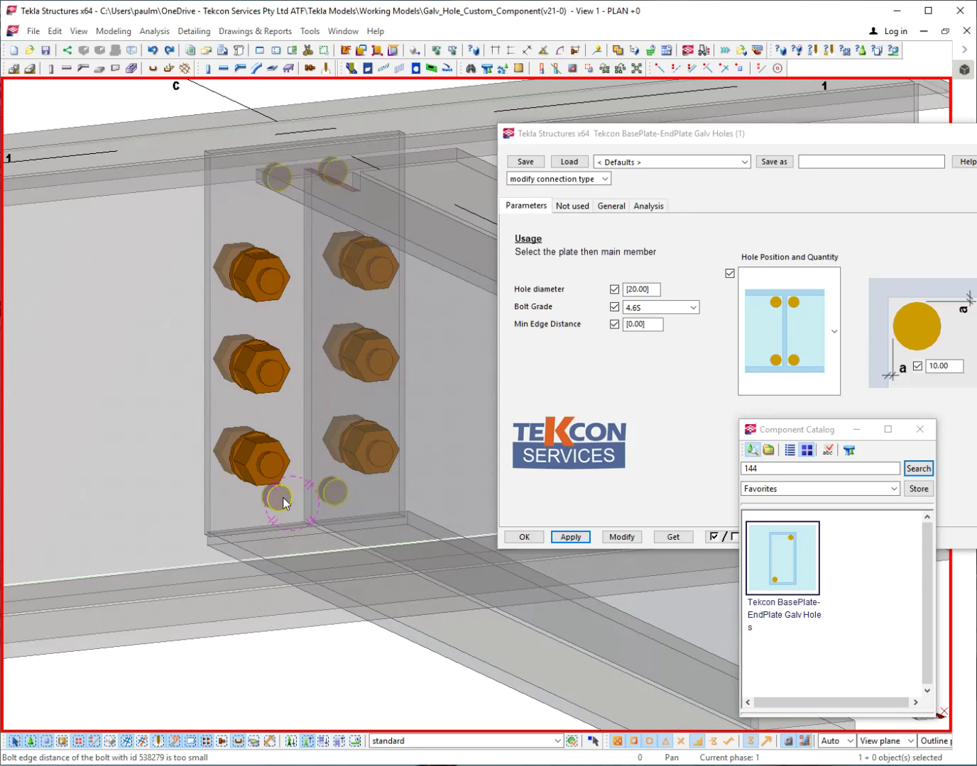
ctrl+middle_drag(291, 489, 317, 437)
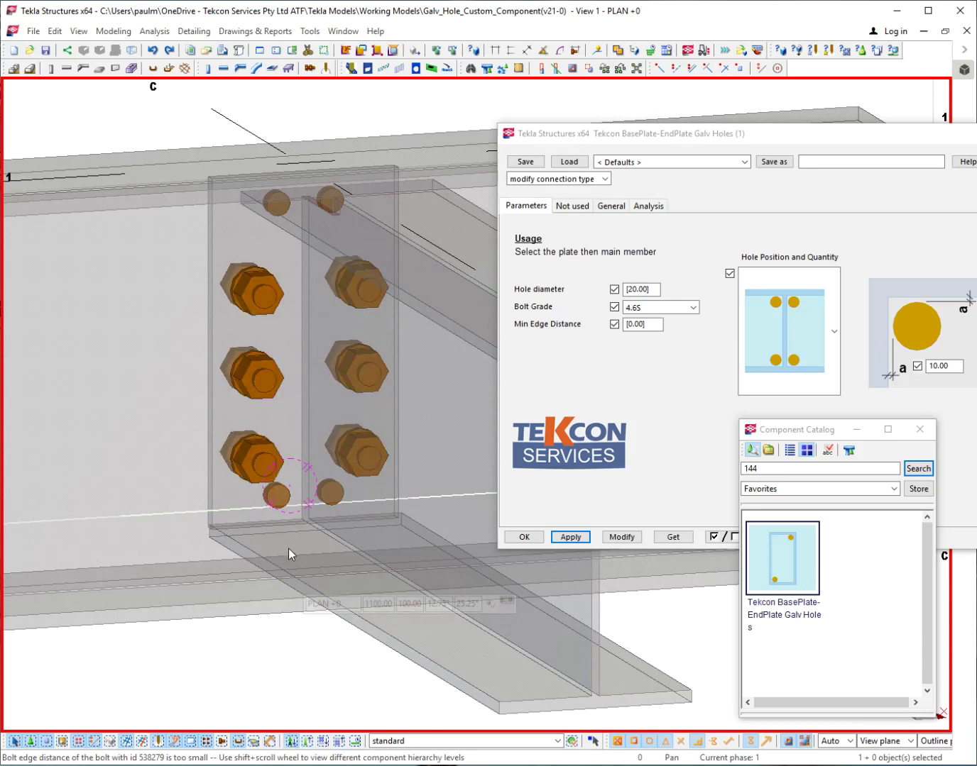
- Set hole clearance a to 1.00 for the end plate's galvanizing holes, update the component and check the lower holes
click(284, 507)
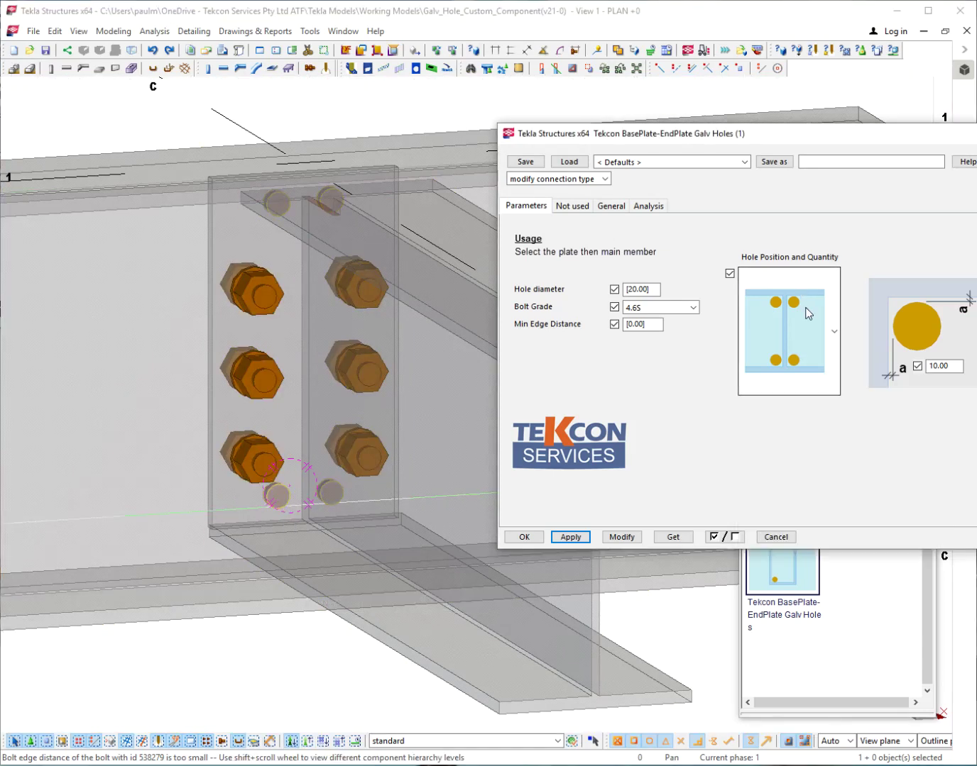
double_click(949, 367)
text(1)
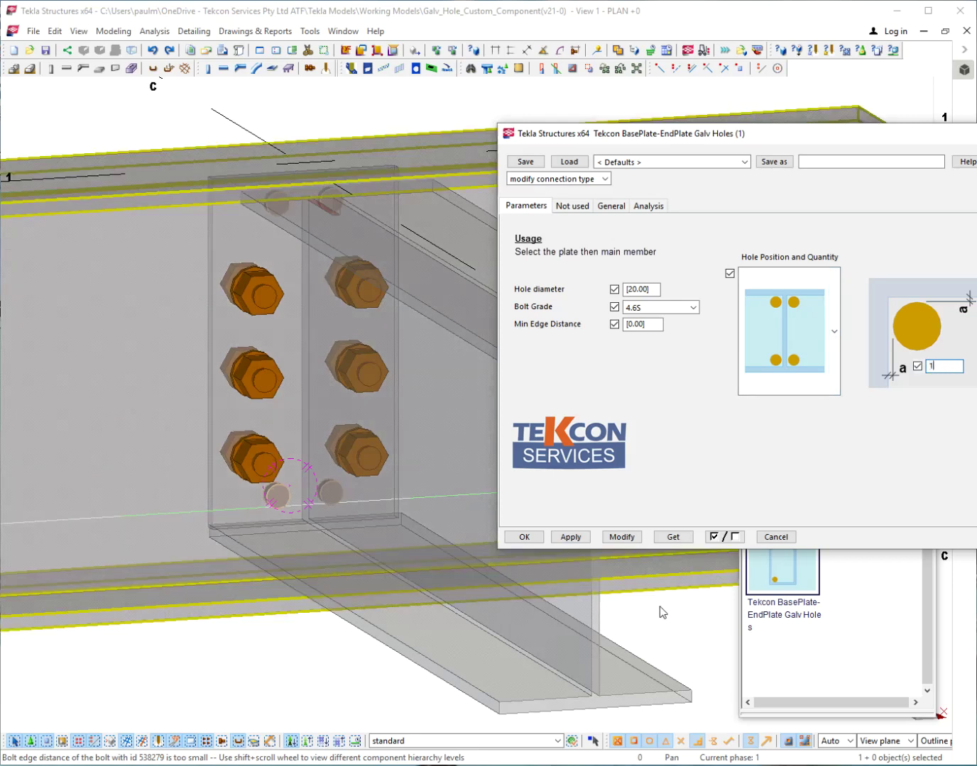
click(621, 539)
scroll(282, 509, up, 8)
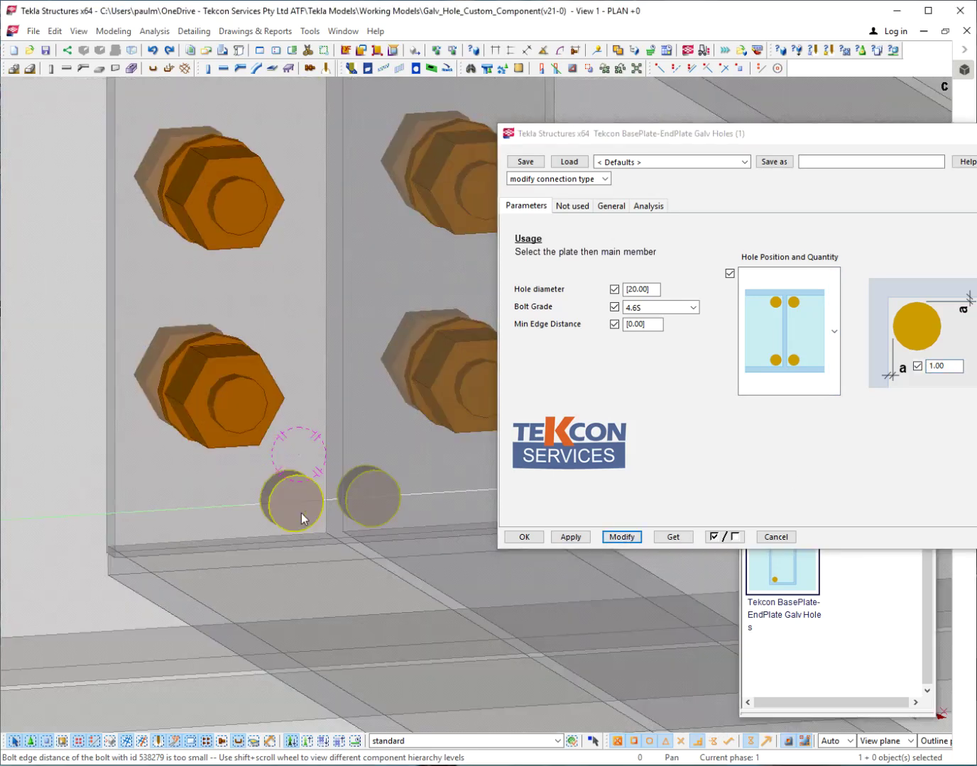
ctrl+middle_drag(290, 511, 289, 509)
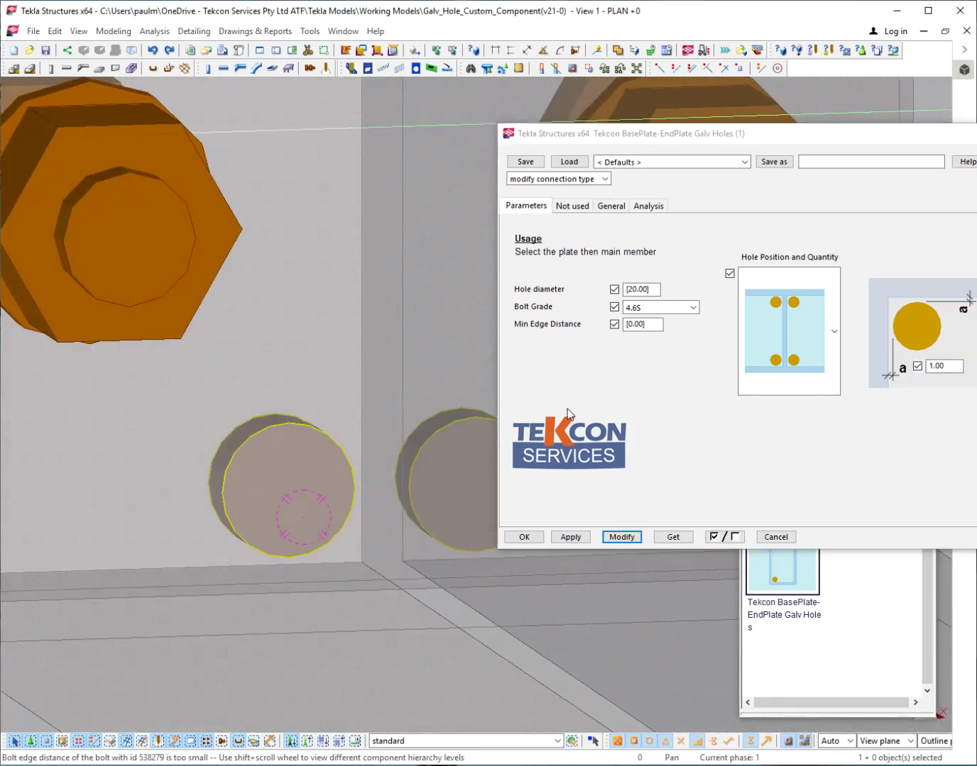
scroll(384, 453, down, 8)
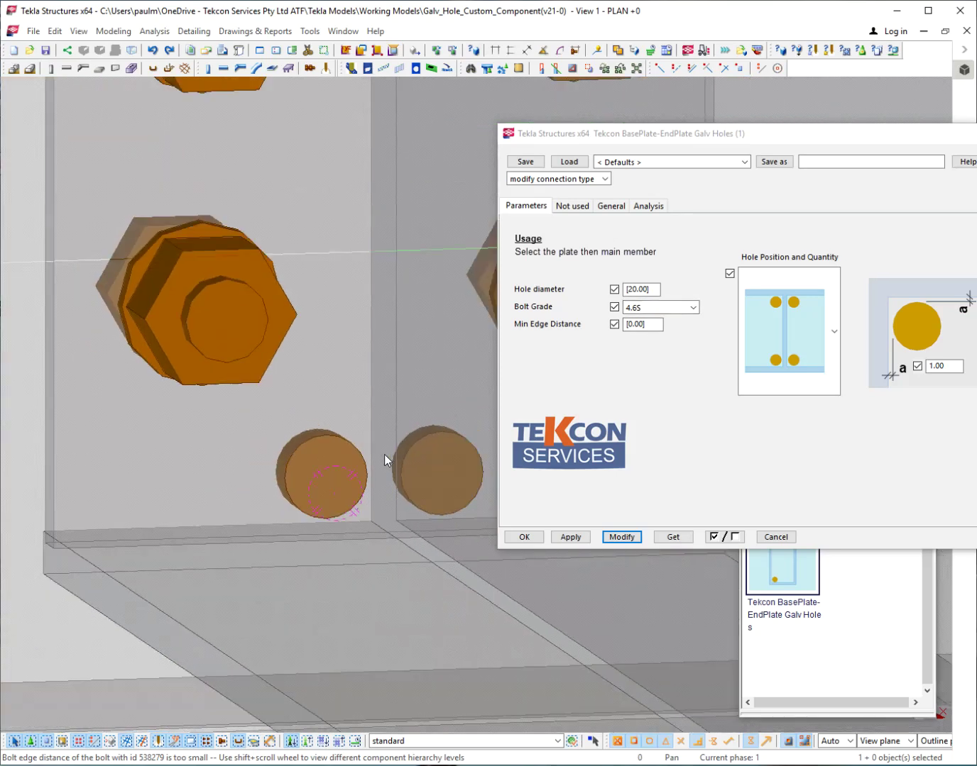
middle_drag(363, 539, 366, 582)
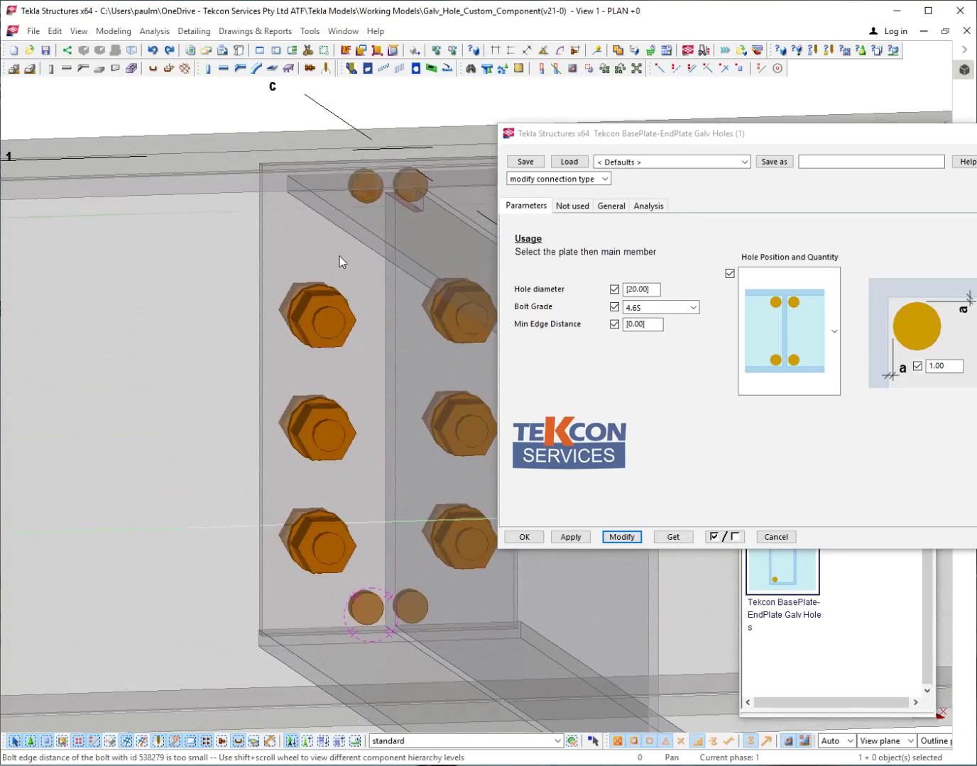
- Set the minimum edge distance to 15.00 for the end plate's galvanizing holes and update the component
scroll(361, 177, up, 3)
middle_drag(384, 177, 297, 271)
scroll(286, 268, up, 1)
double_click(641, 324)
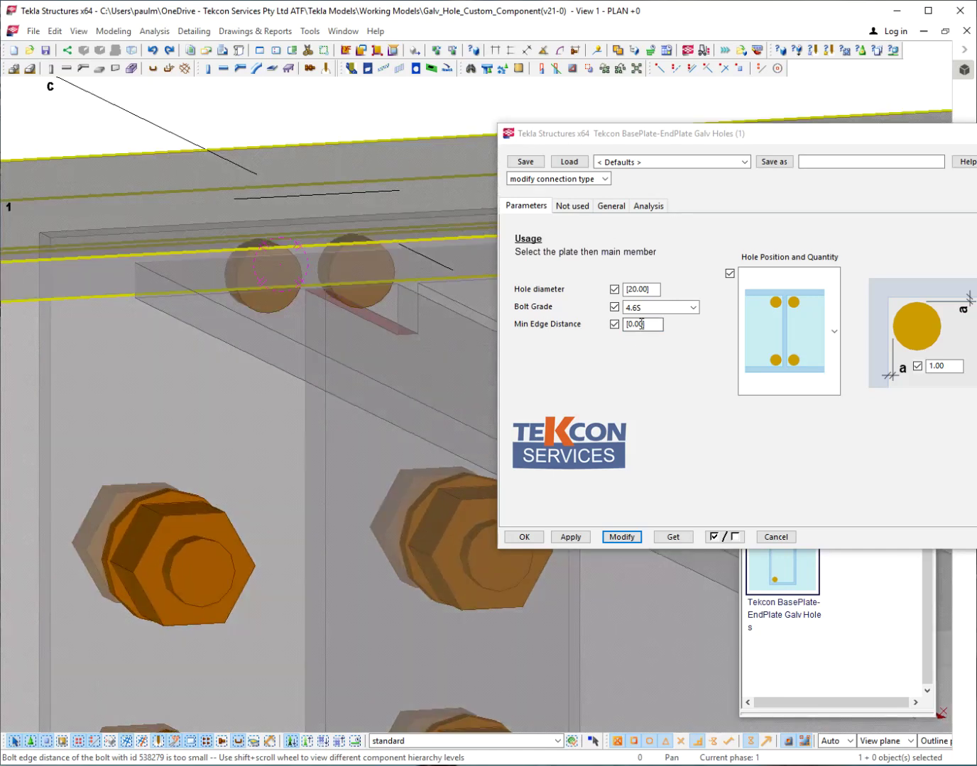
text(15)
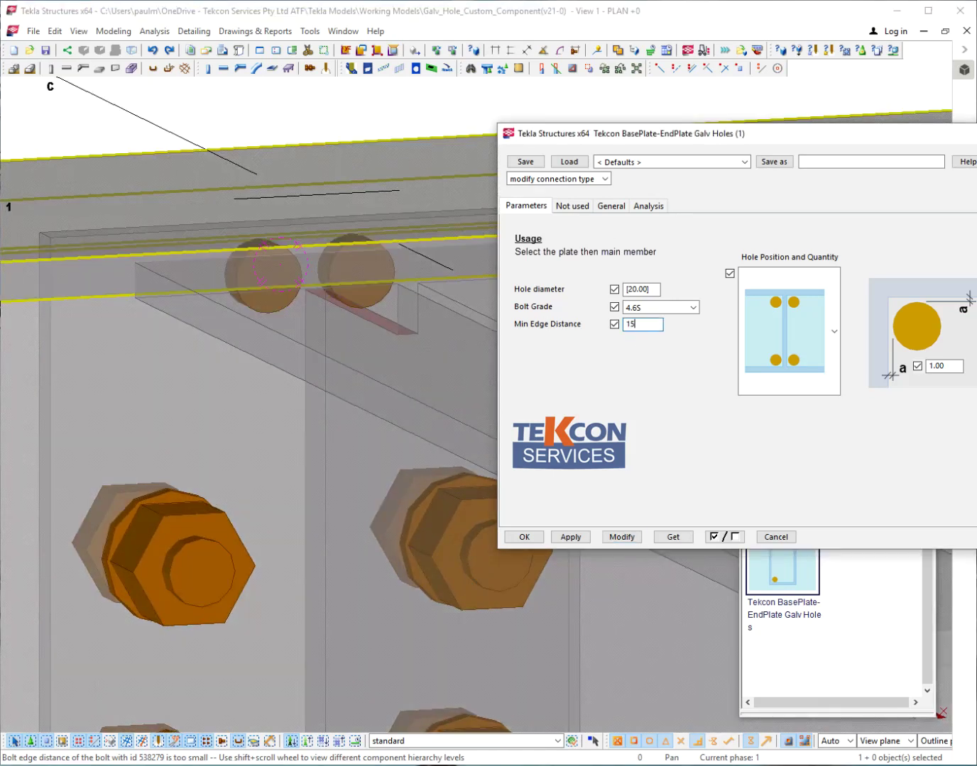
click(621, 537)
scroll(293, 267, down, 6)
scroll(290, 482, up, 5)
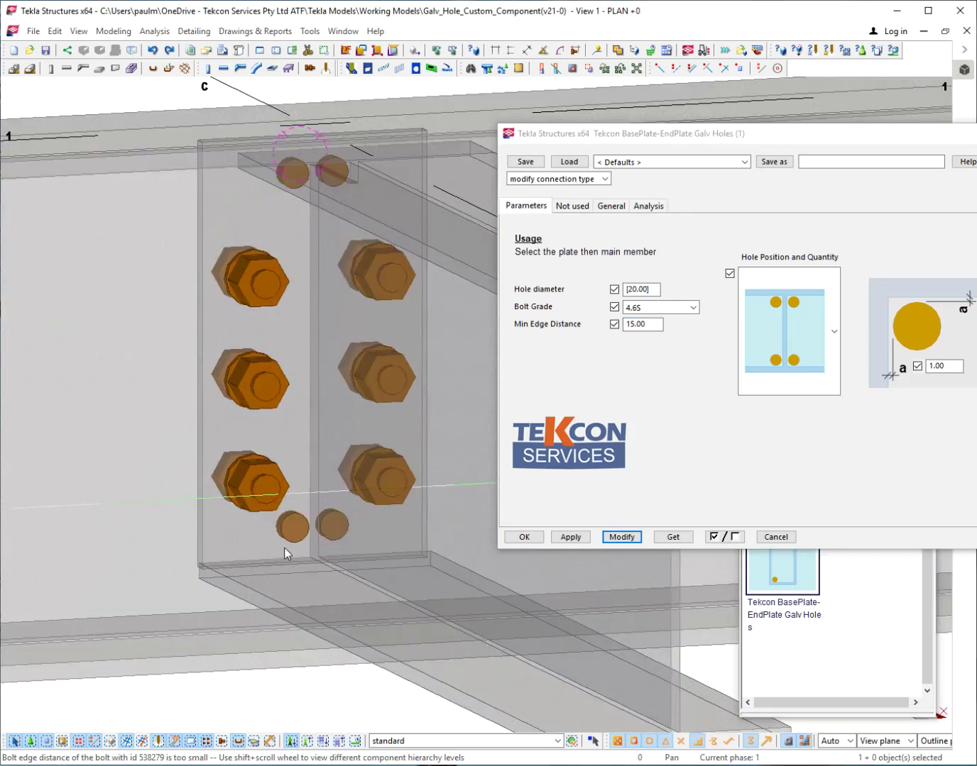